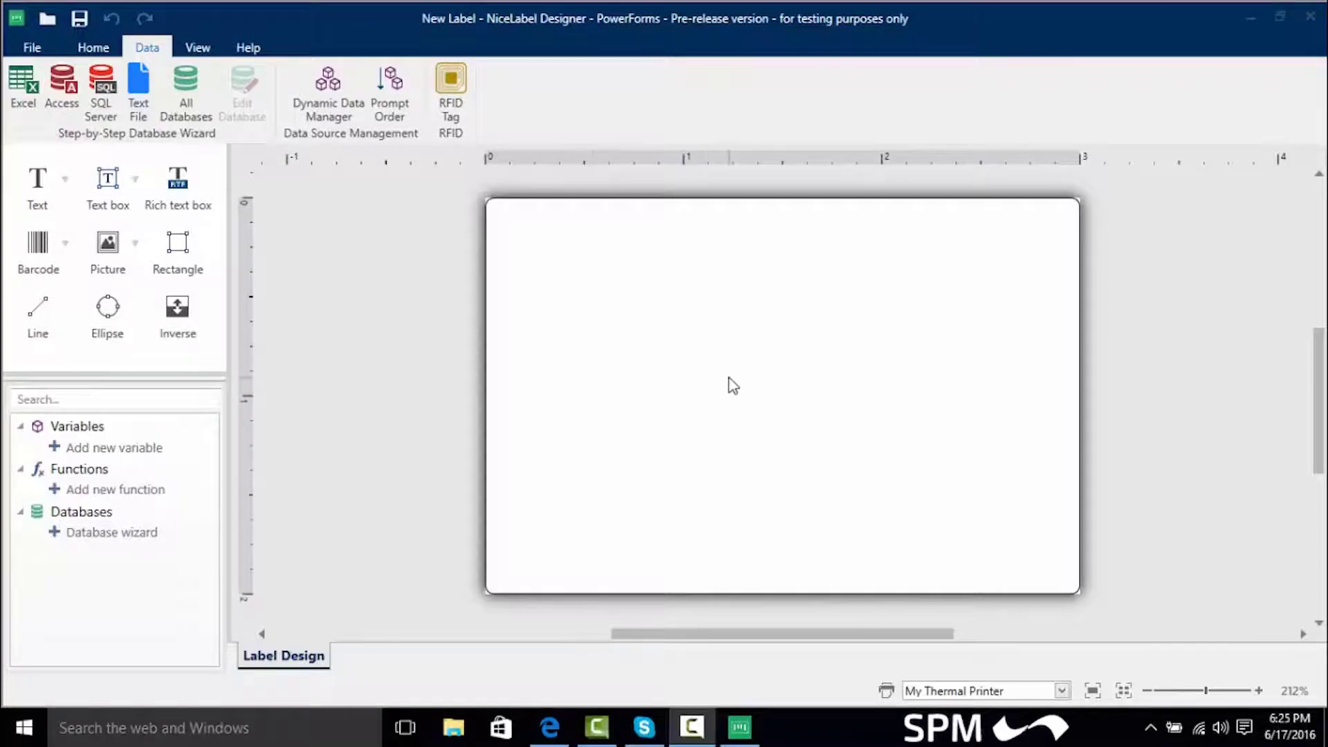
Start an Excel database connection and select Pasta.xls as the database file.
{"action": "left_click", "coordinate": [21, 80]}
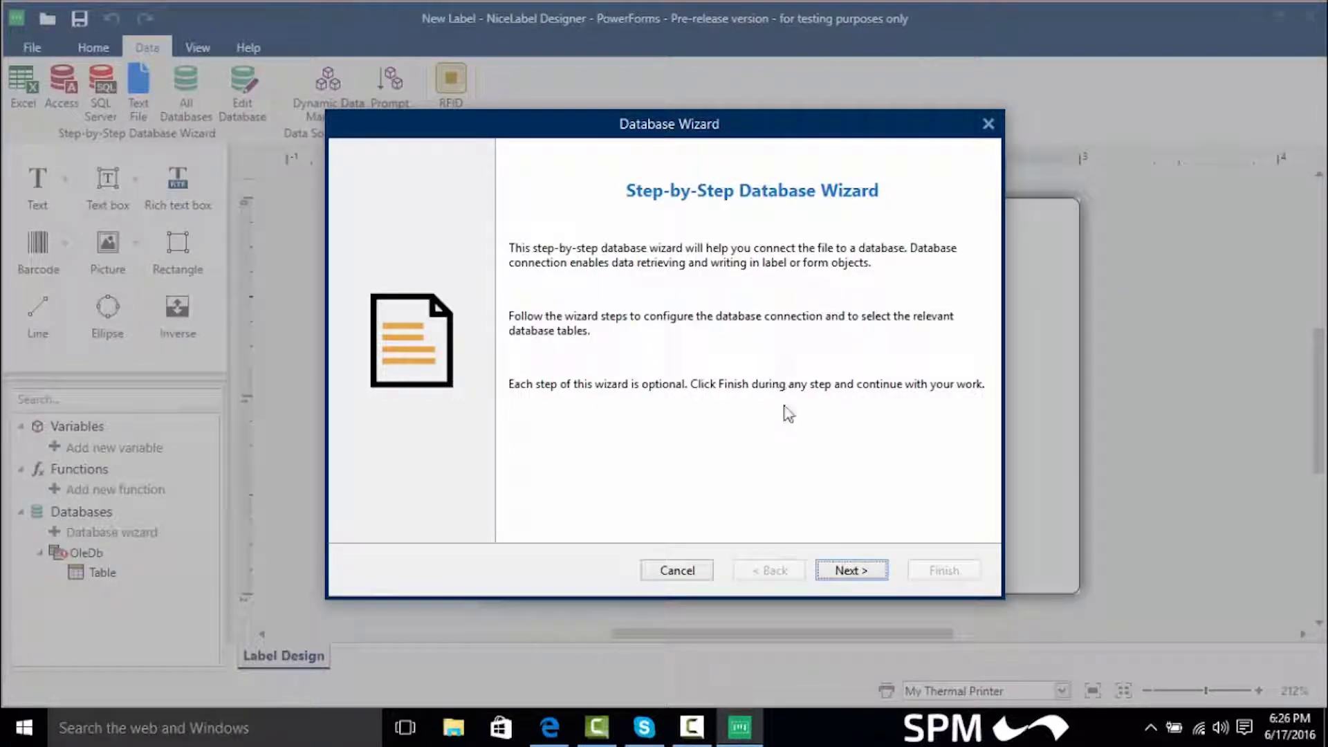
{"action": "left_click", "coordinate": [850, 570]}
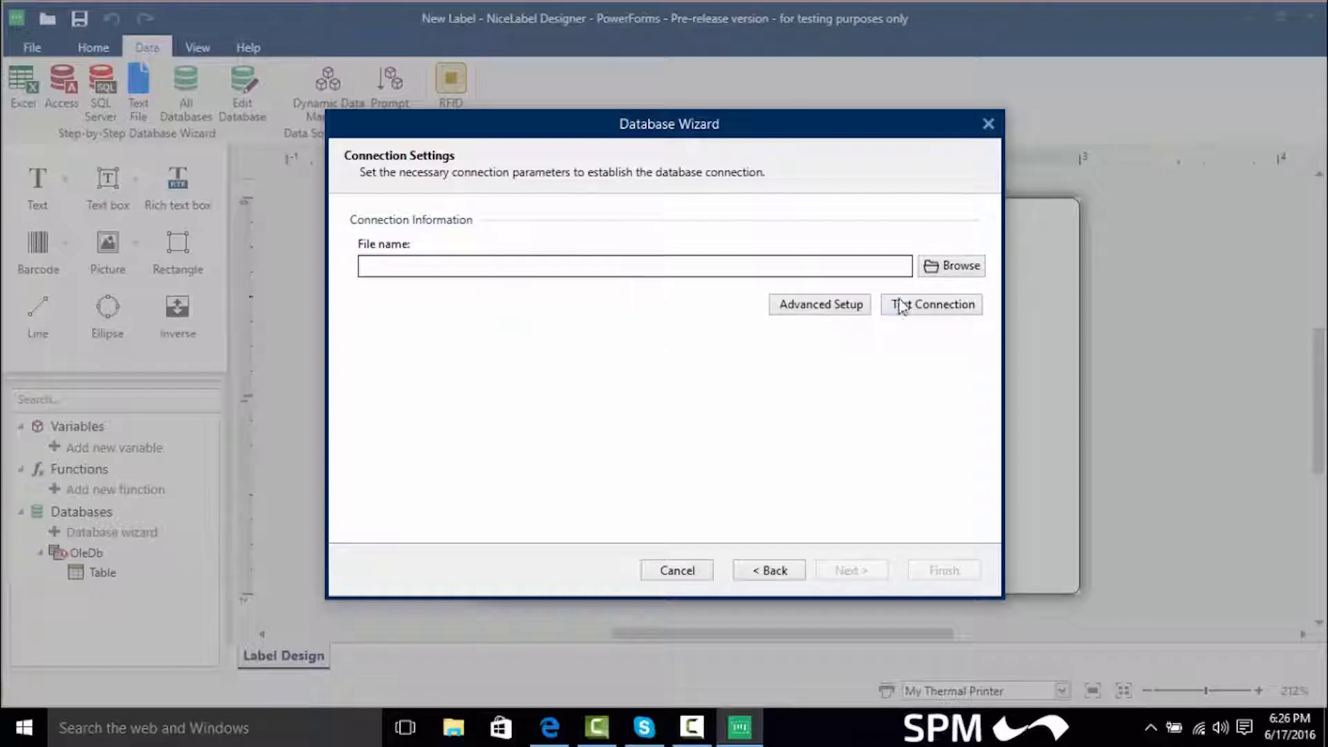
{"action": "left_click", "coordinate": [938, 274]}
{"action": "left_click", "coordinate": [586, 246]}
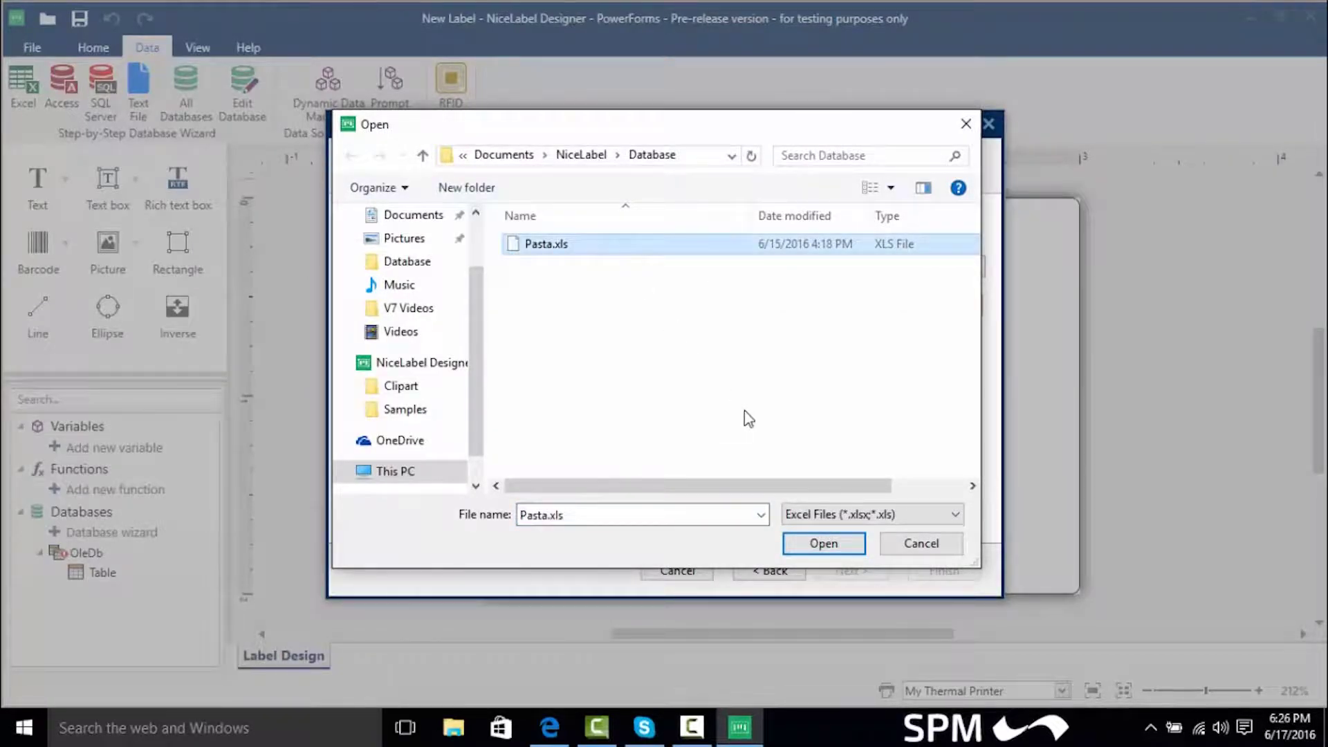
{"action": "left_click", "coordinate": [794, 545]}
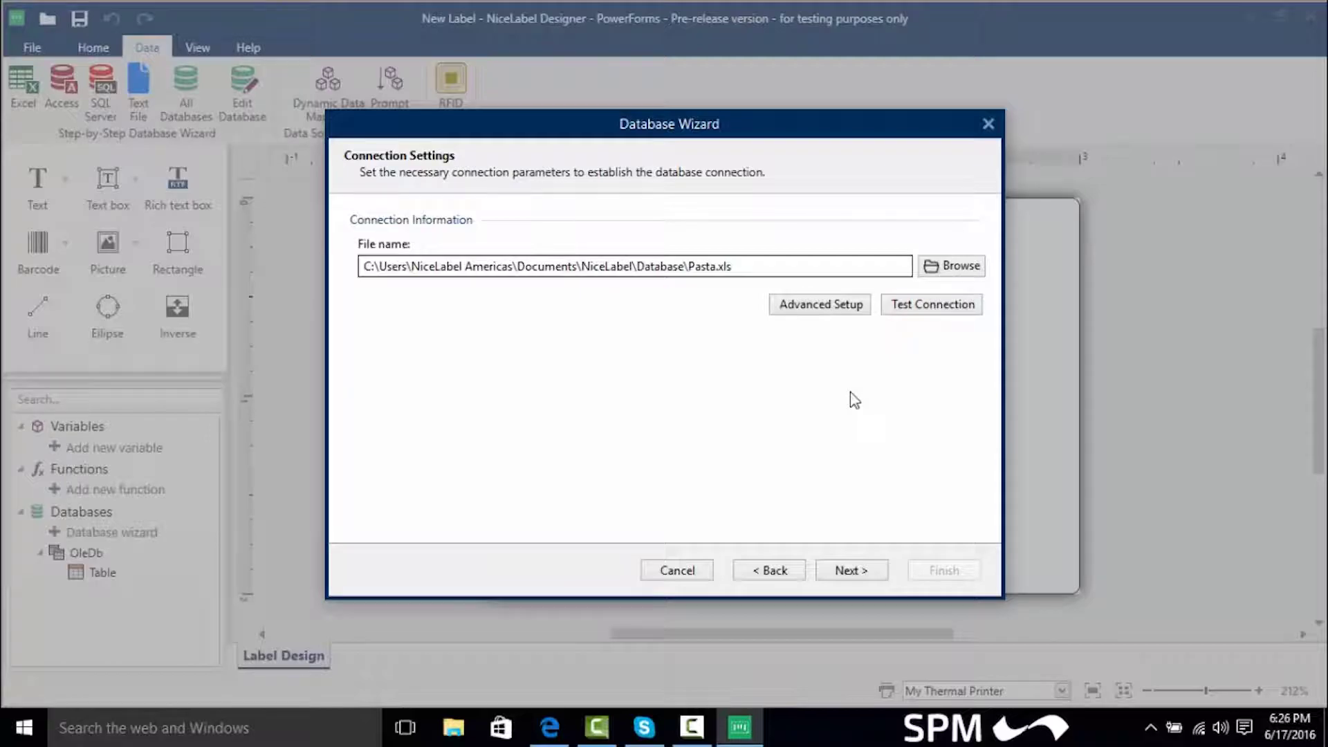
Keep the Pasta table and remove, then re-add, the Package field so all four fields stay selected.
{"action": "left_click", "coordinate": [841, 566]}
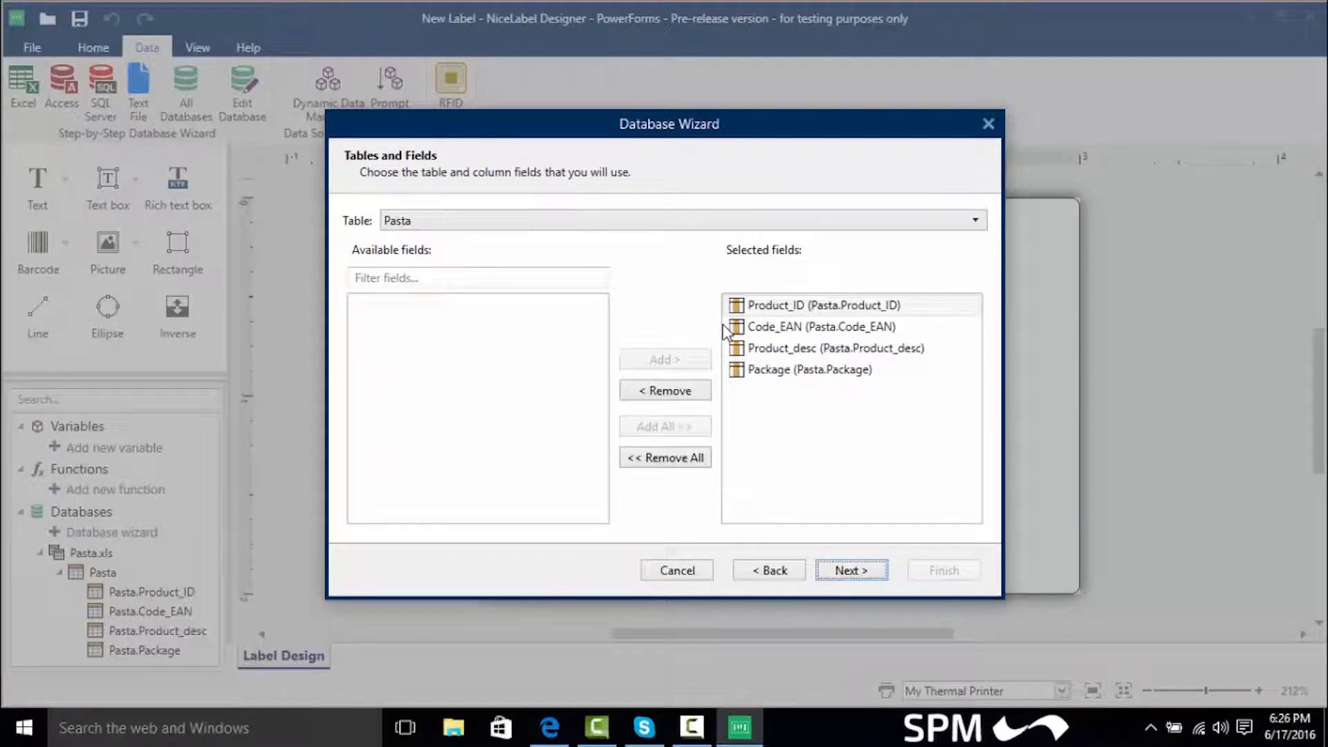
{"action": "left_click", "coordinate": [730, 231]}
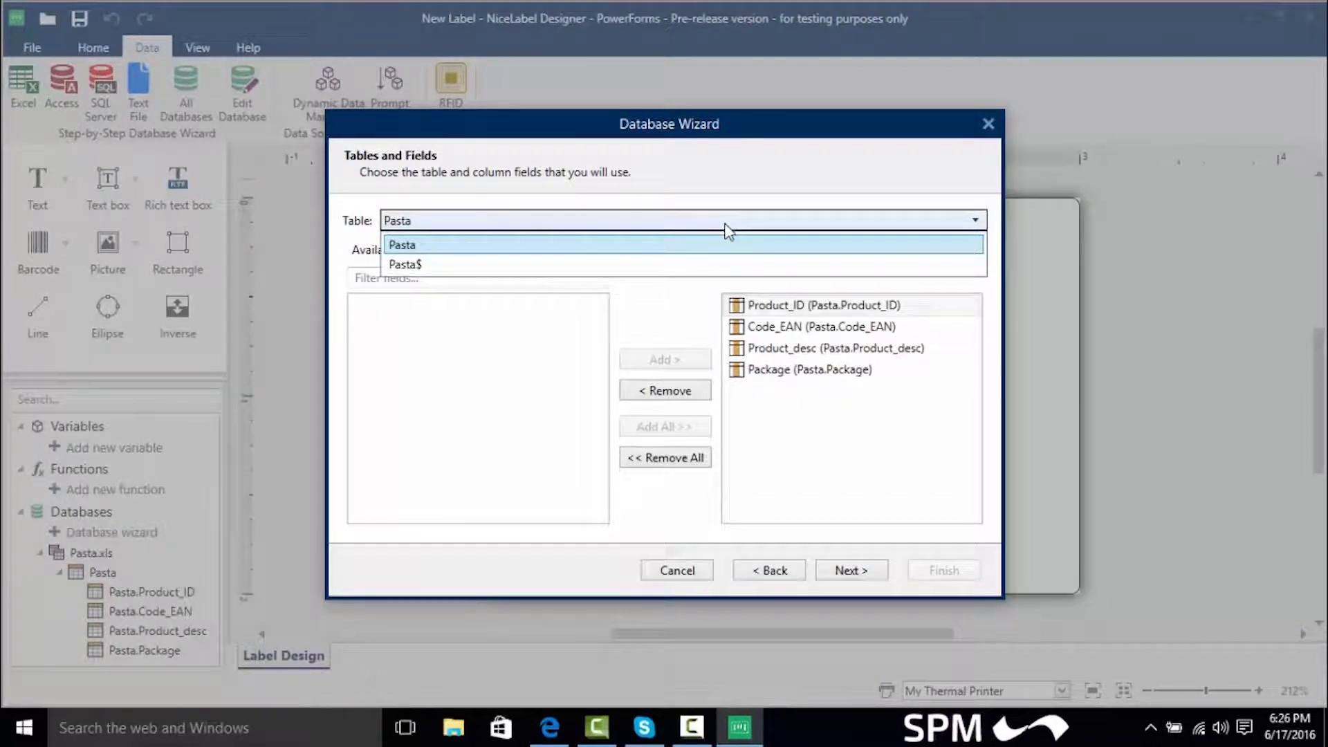
{"action": "left_click", "coordinate": [729, 232]}
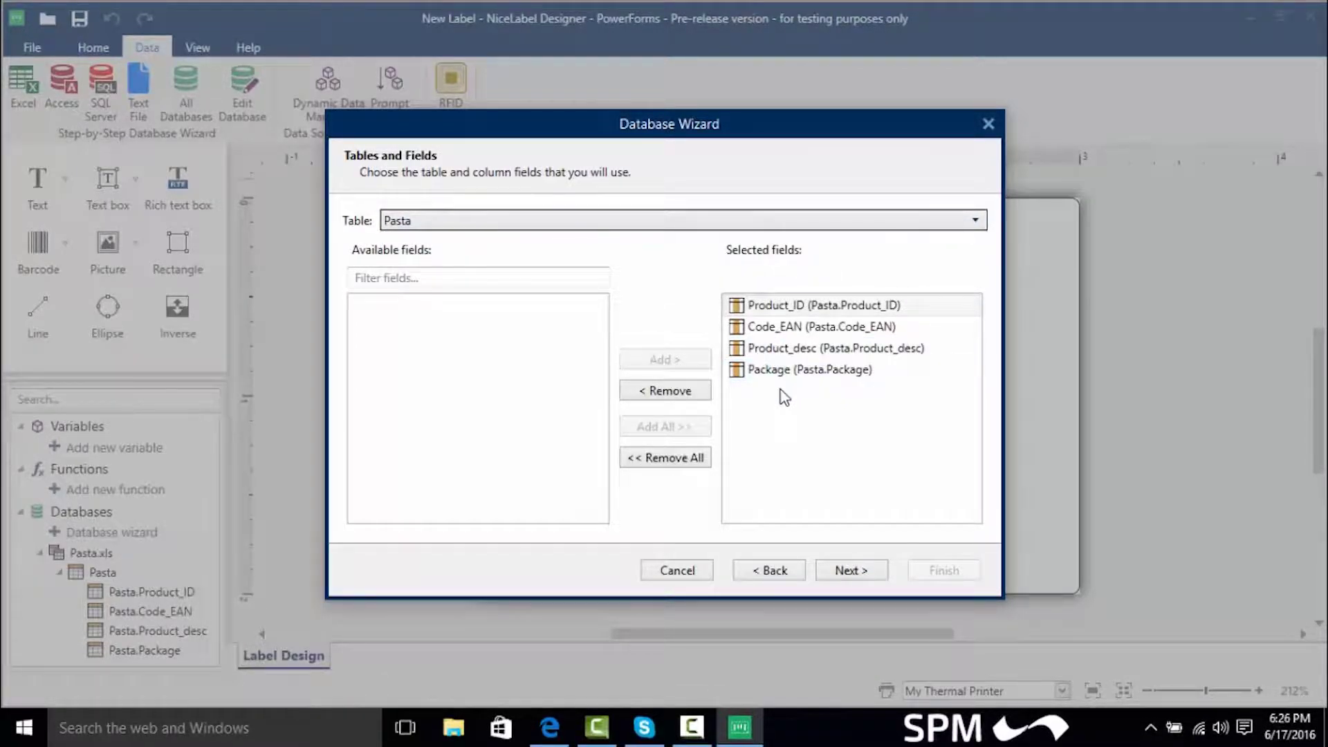
{"action": "left_click", "coordinate": [775, 374]}
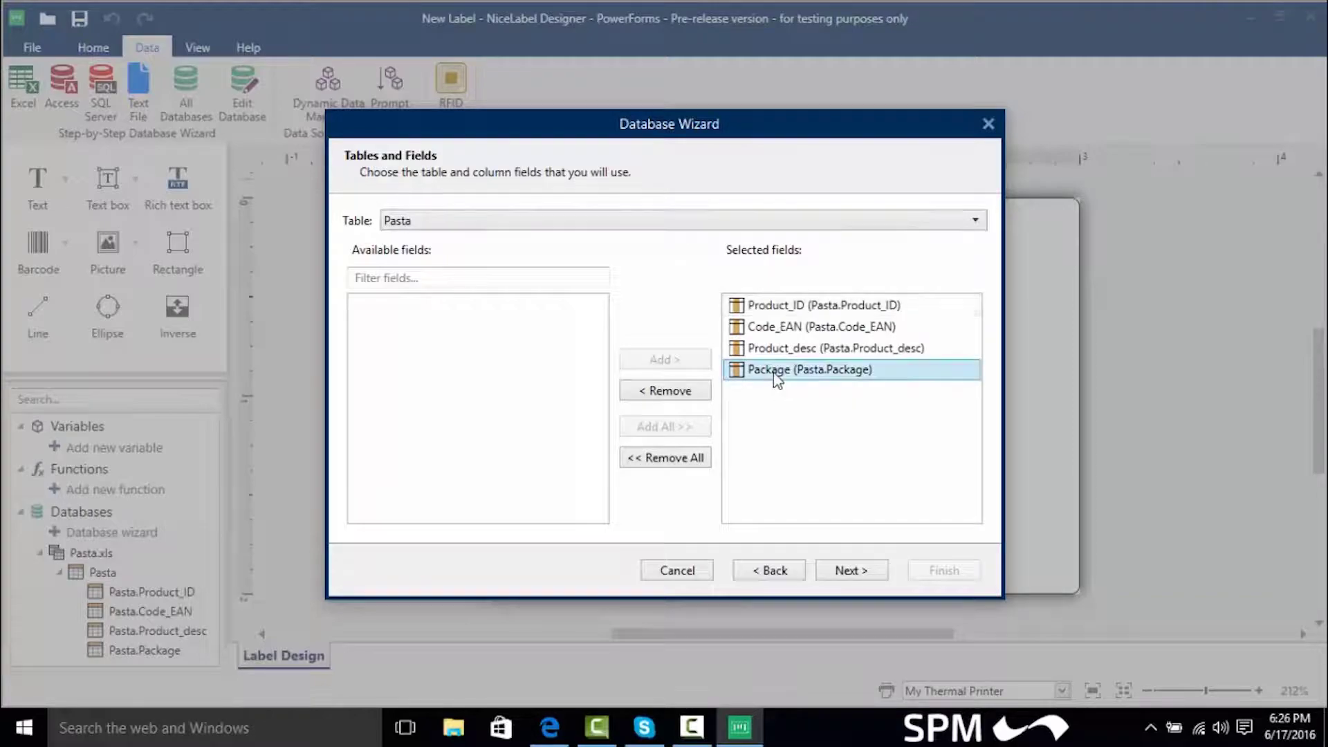
{"action": "left_click", "coordinate": [672, 390]}
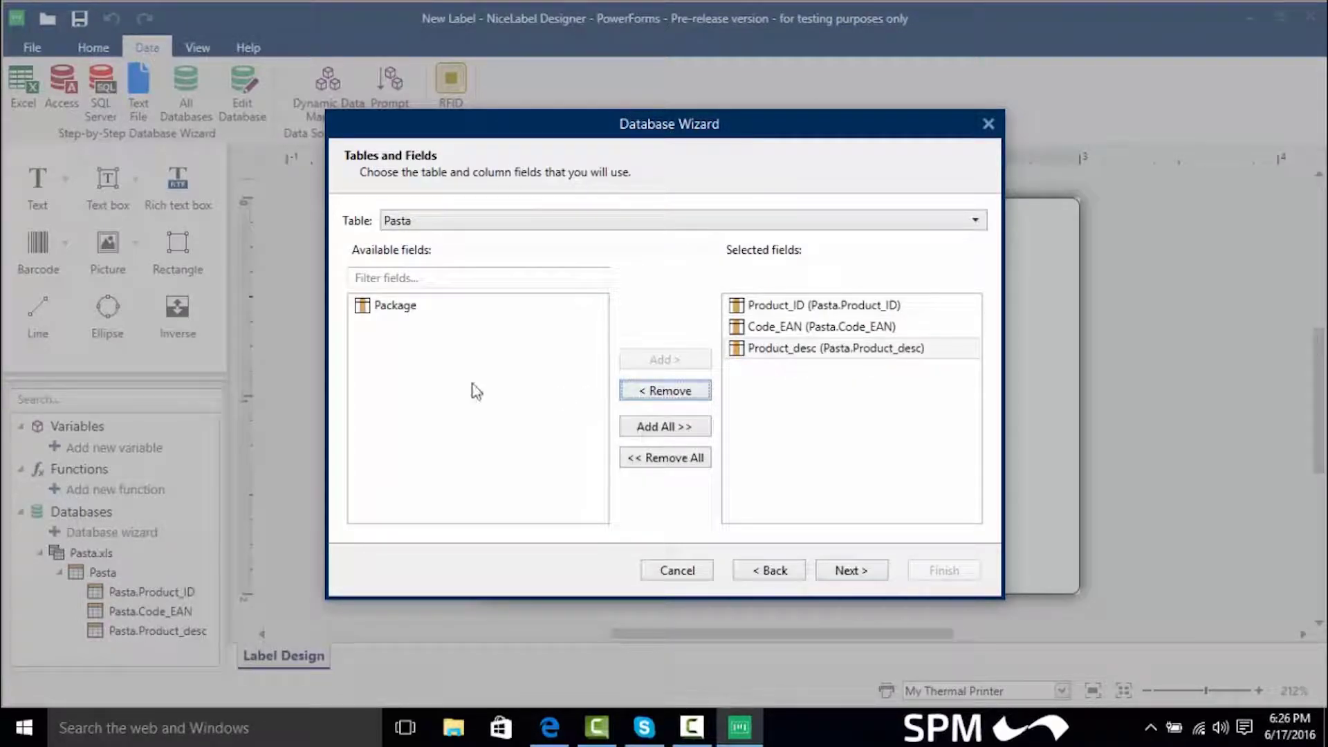
{"action": "left_click", "coordinate": [408, 316]}
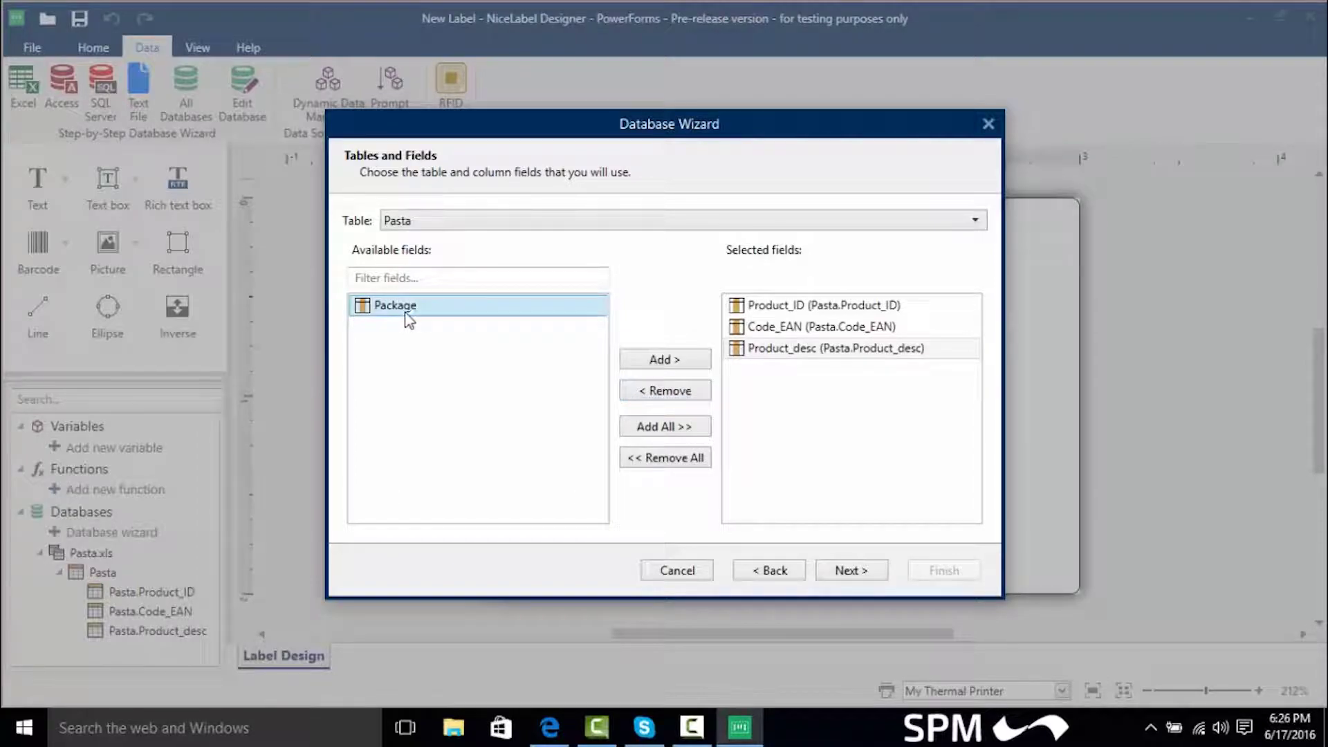
{"action": "left_click", "coordinate": [658, 367]}
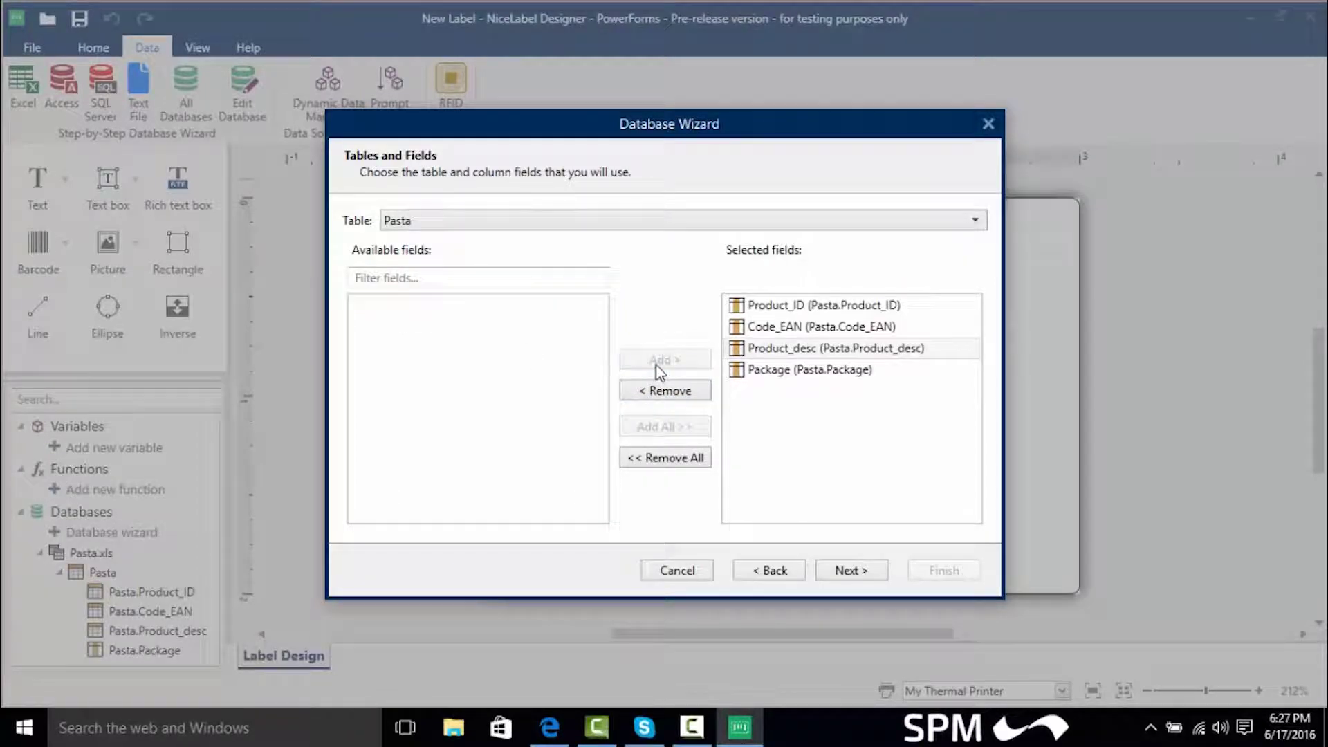
Try taking label quantity from Pasta.Package, then revert to a fixed 1 label per record.
{"action": "left_click", "coordinate": [827, 571]}
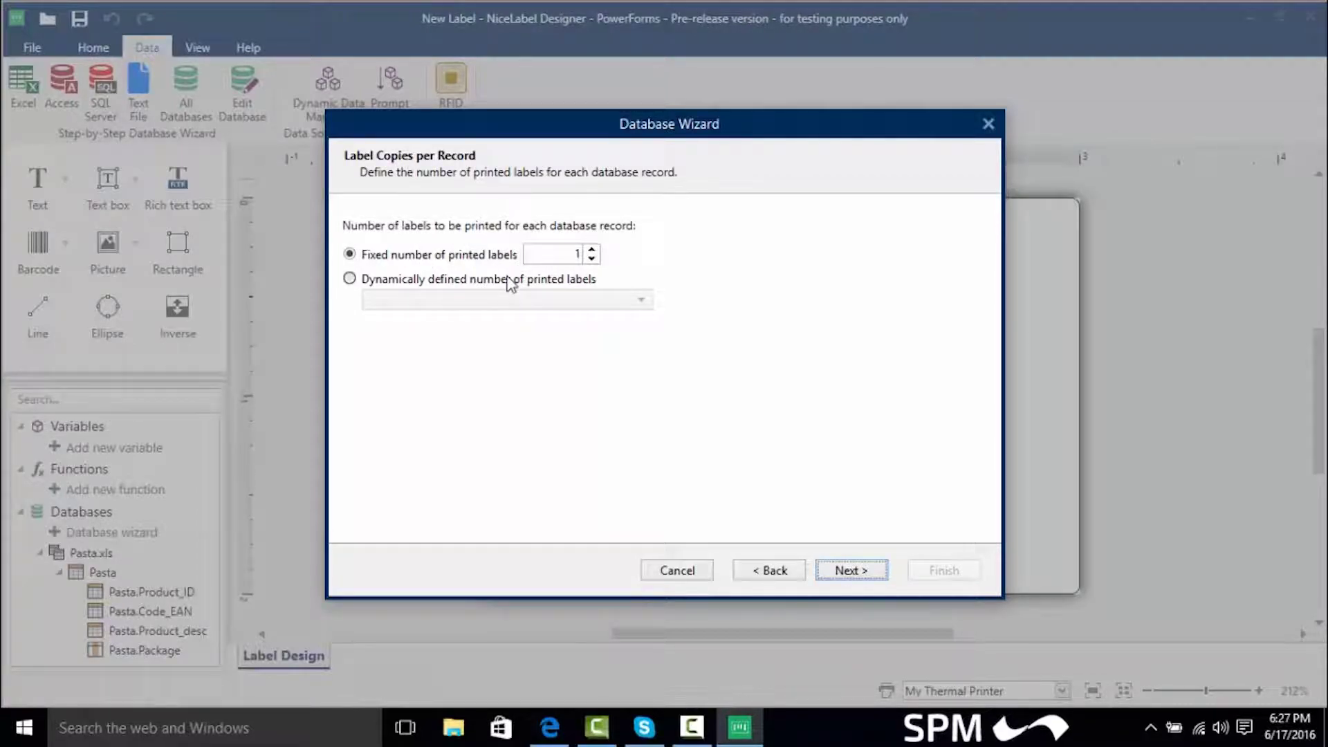
{"action": "left_click", "coordinate": [446, 283]}
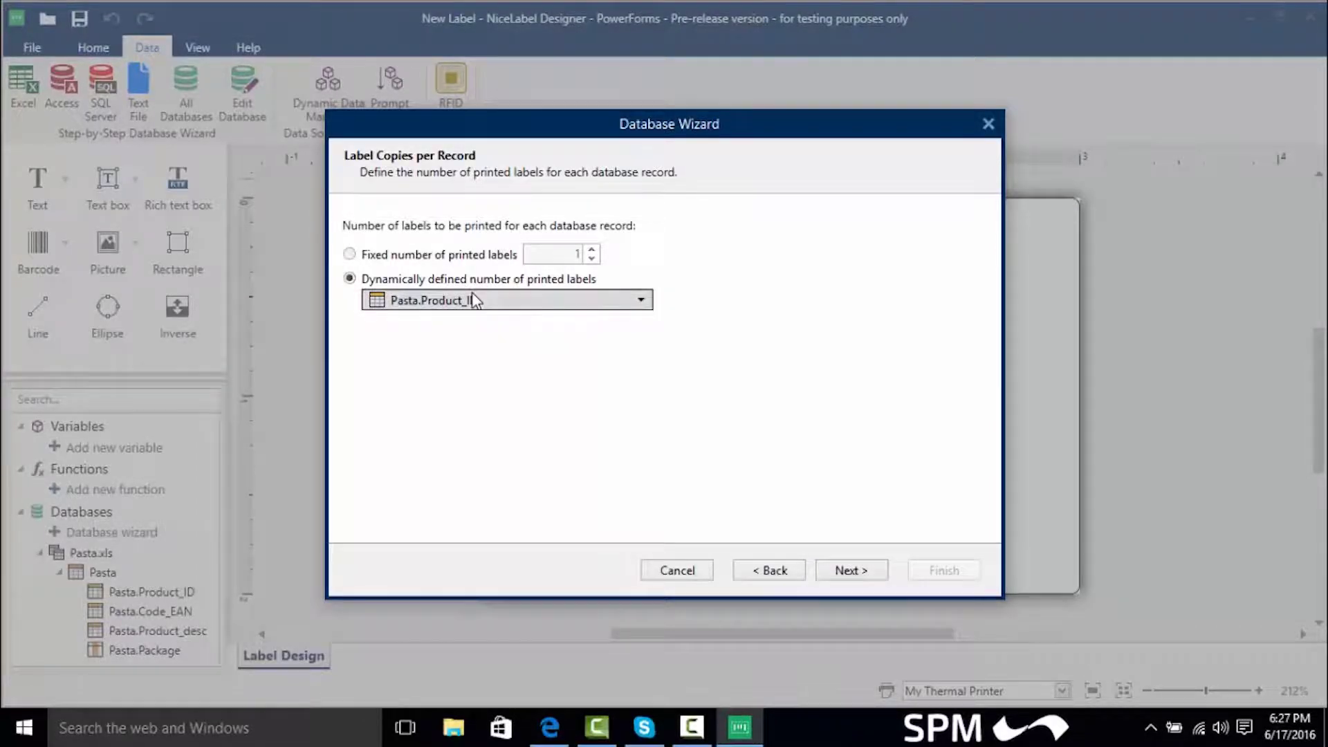
{"action": "left_click", "coordinate": [469, 299]}
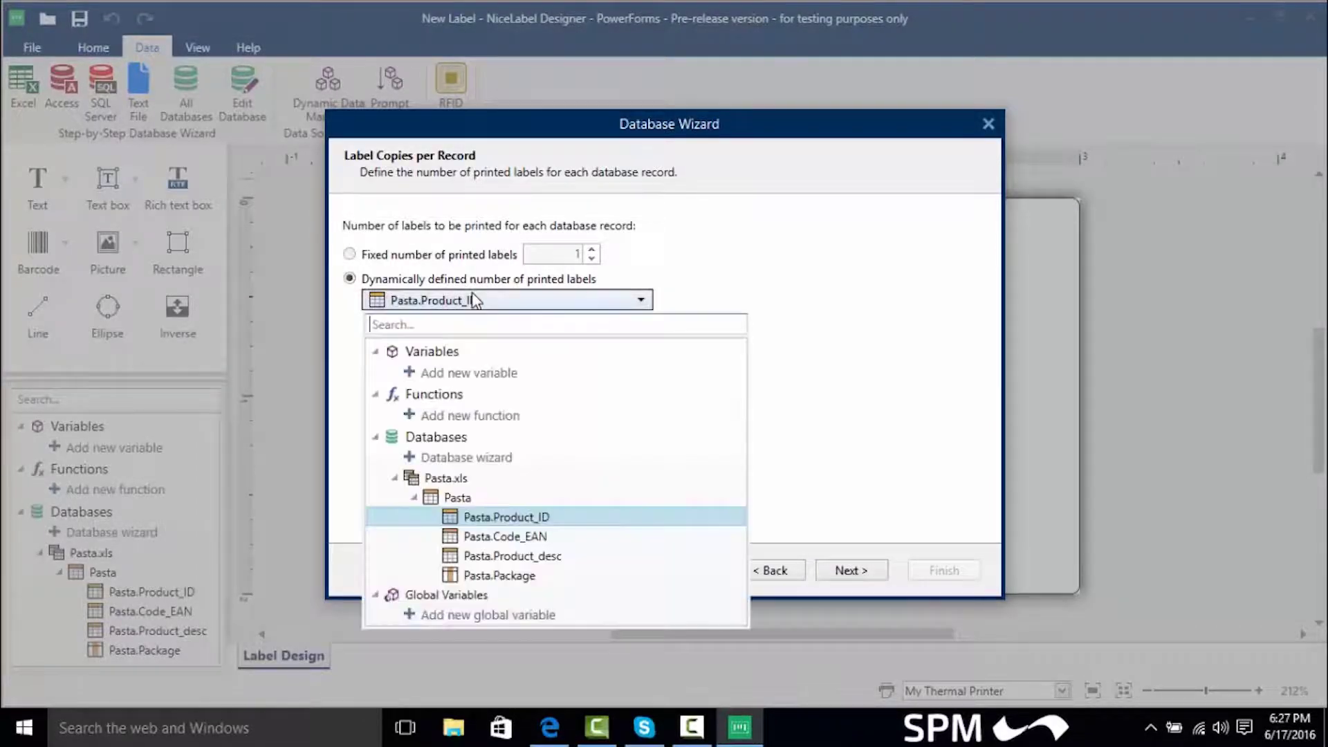
{"action": "left_click", "coordinate": [499, 576]}
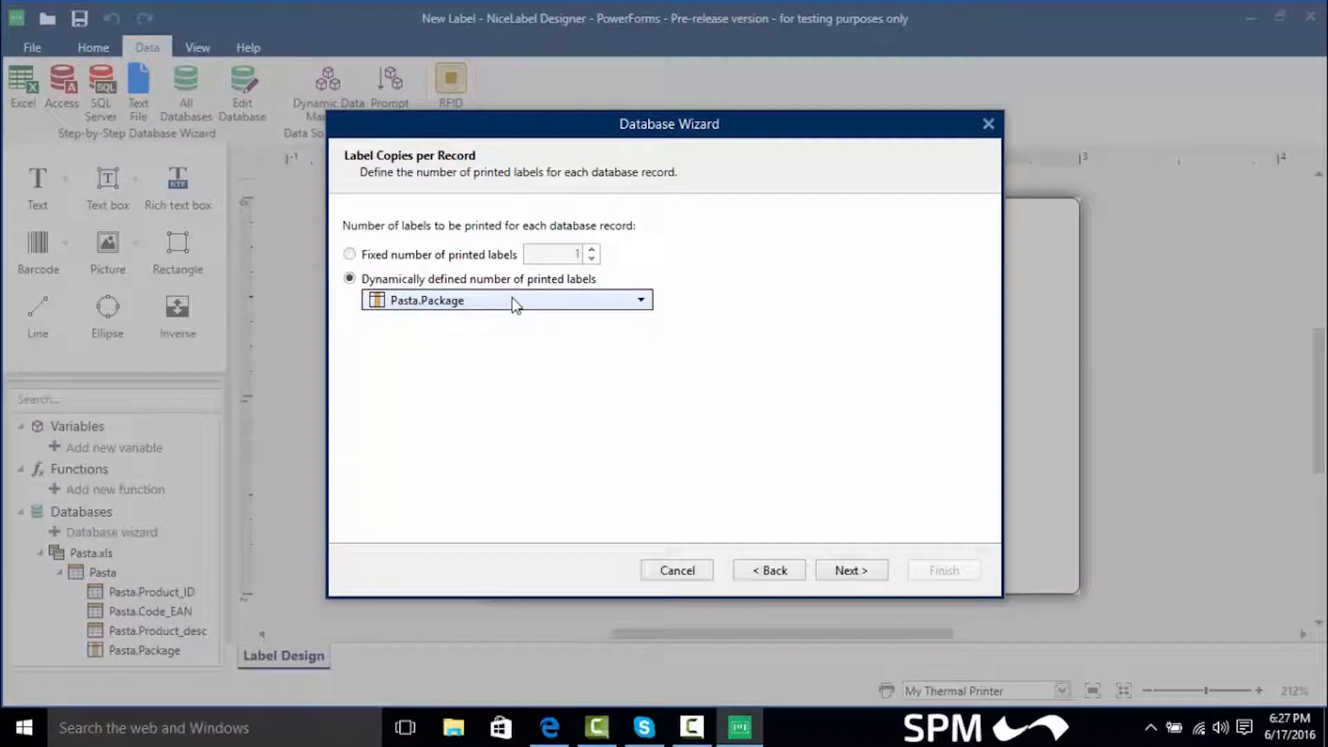
{"action": "left_click", "coordinate": [414, 258]}
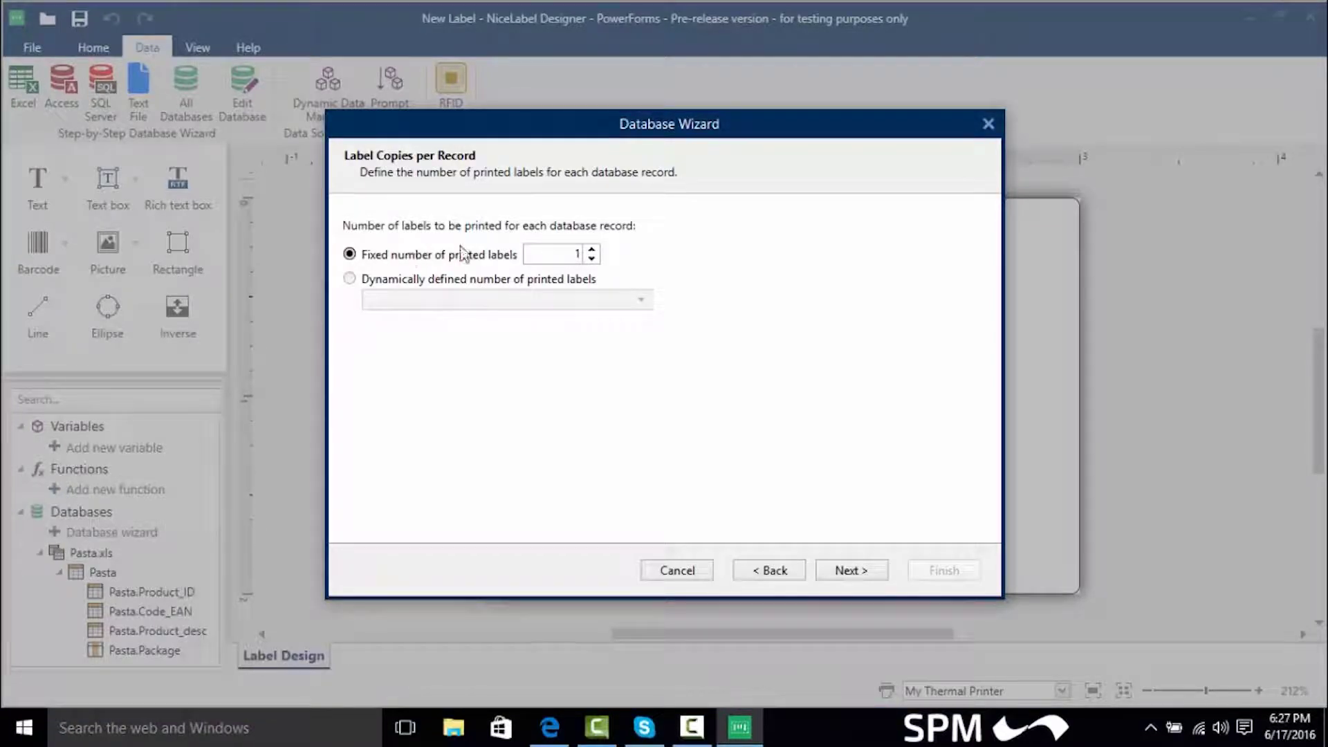
Keep a text object created for each field and advance to the Pasta data preview.
{"action": "left_click", "coordinate": [851, 572]}
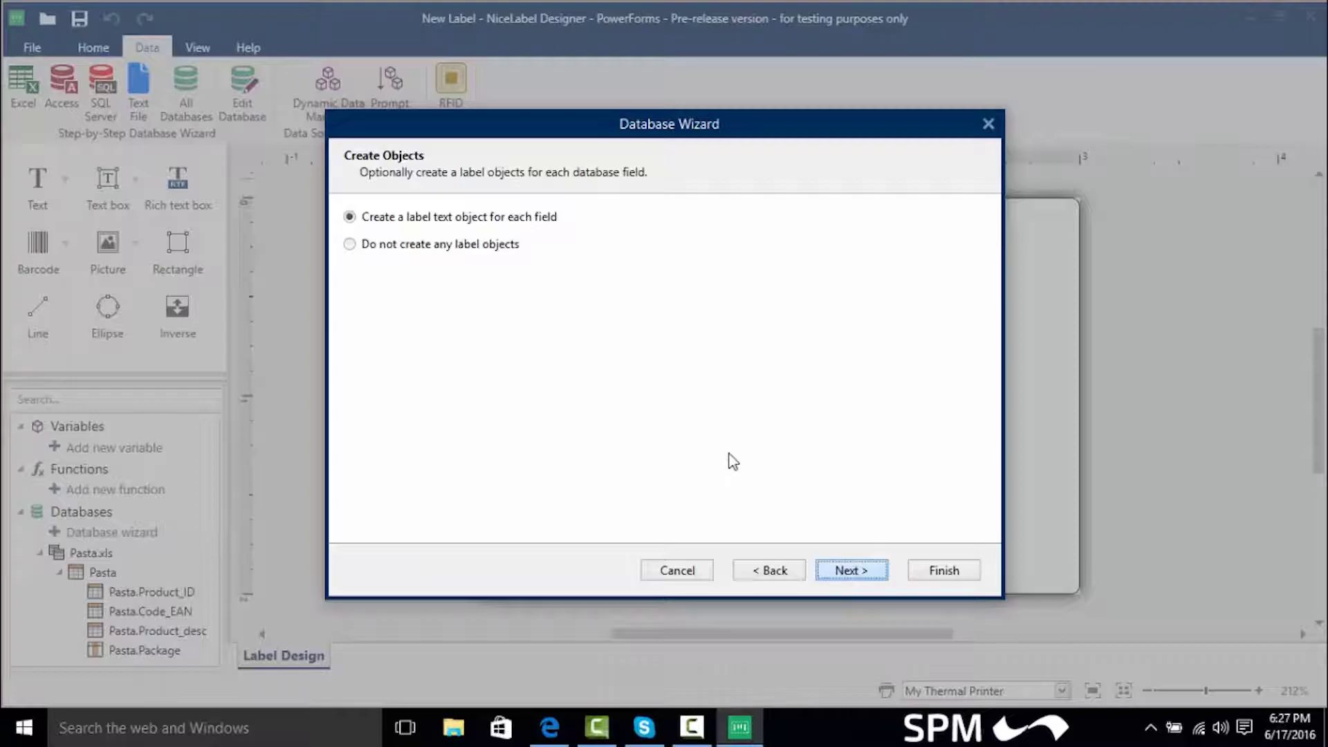
{"action": "key", "text": "Return"}
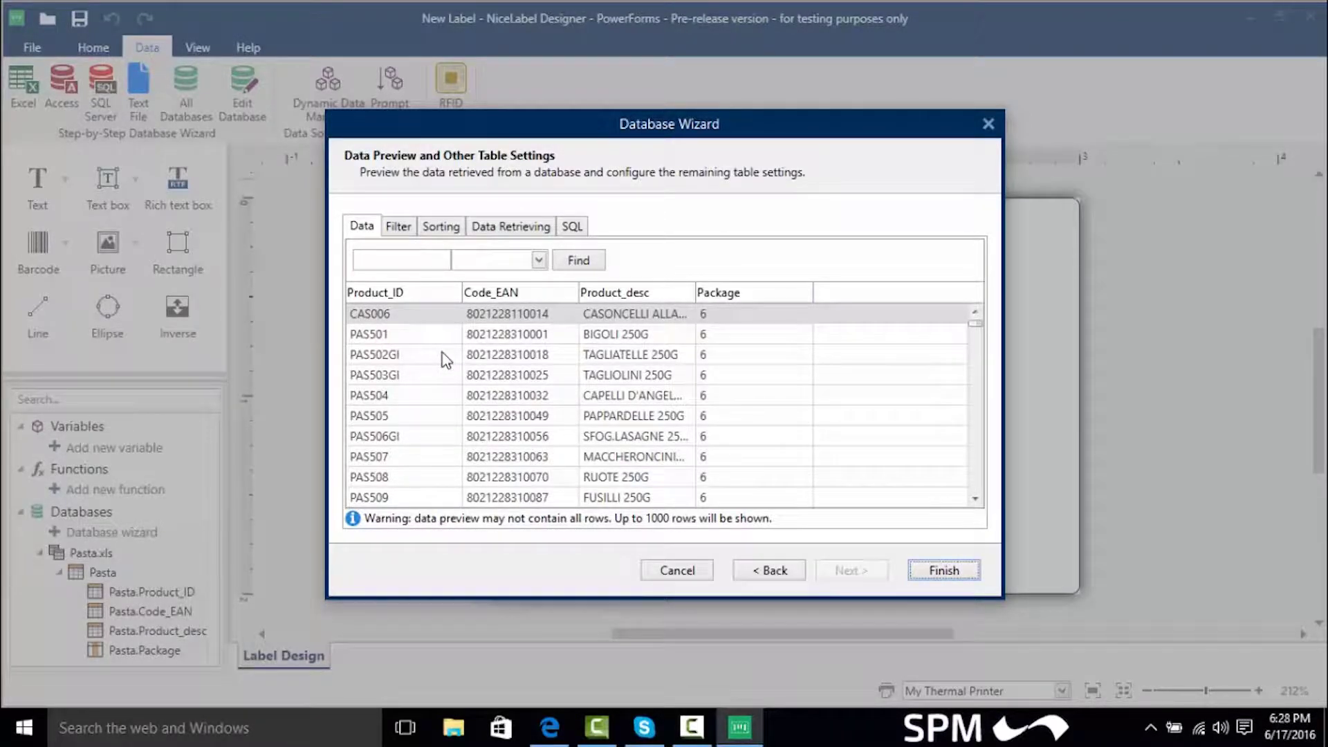
Try a filter where Package equals 2, then disable record filtering.
{"action": "left_click", "coordinate": [398, 228]}
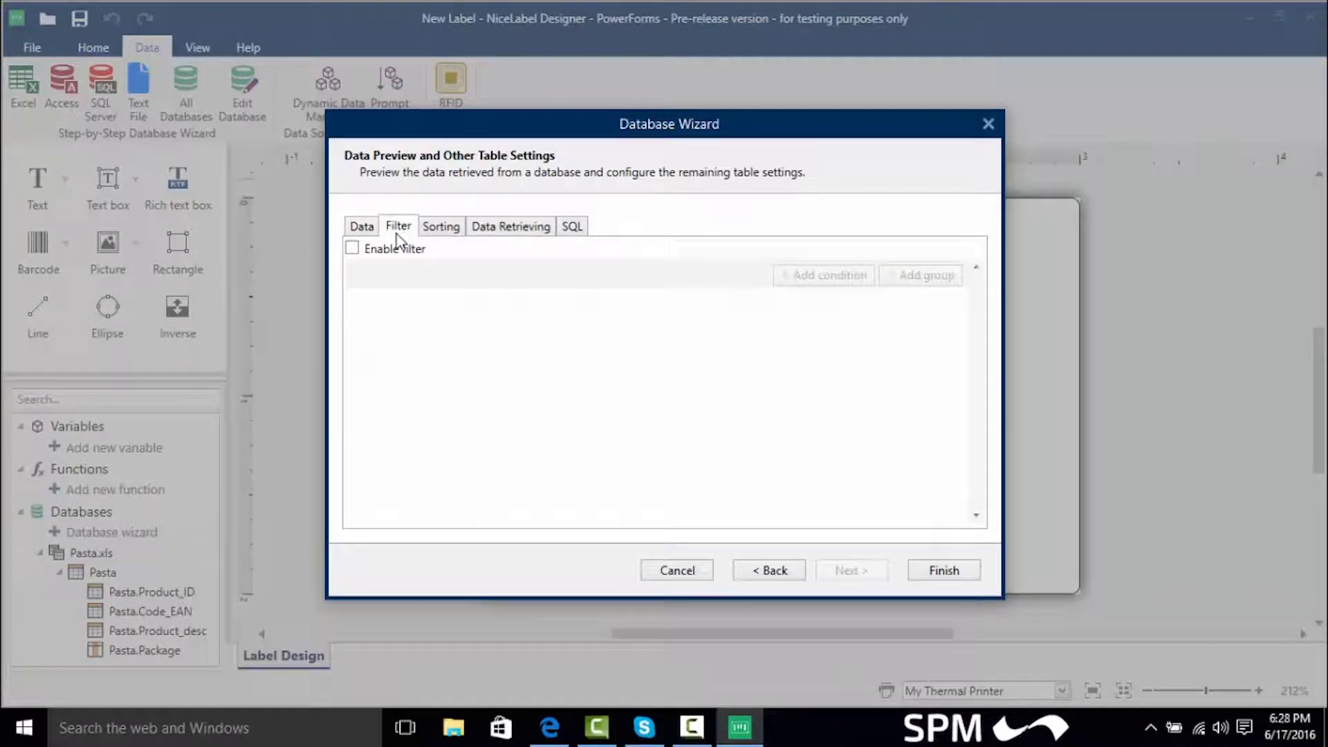
{"action": "left_click", "coordinate": [354, 249]}
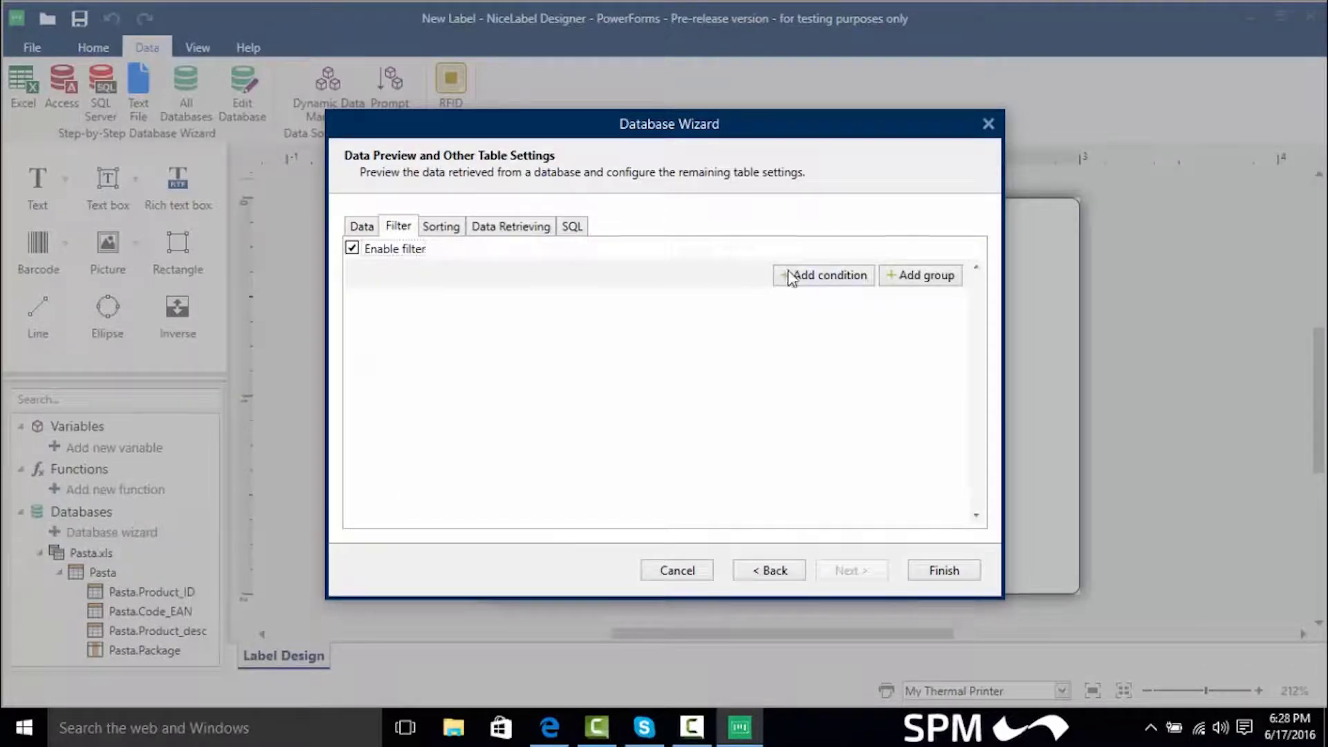
{"action": "left_click", "coordinate": [789, 275]}
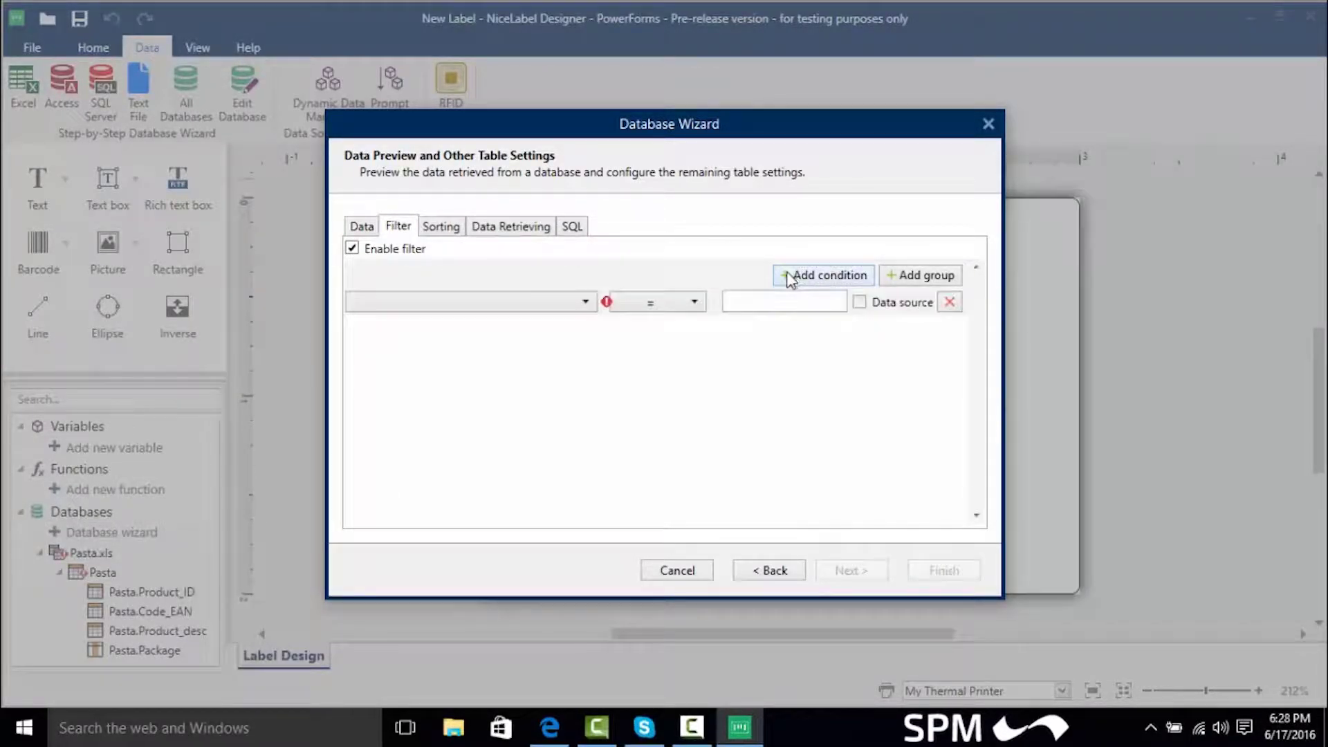
{"action": "left_click", "coordinate": [586, 304]}
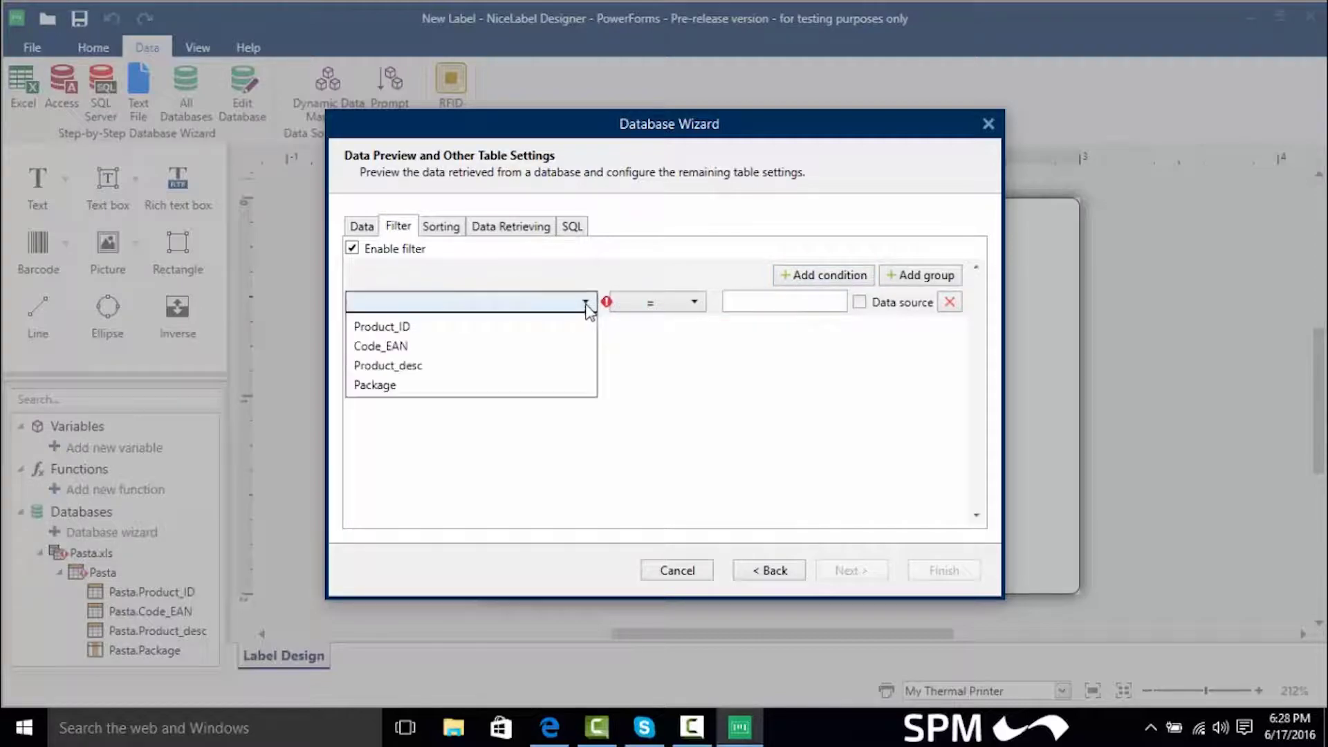
{"action": "left_click", "coordinate": [509, 388]}
{"action": "left_click", "coordinate": [740, 308]}
{"action": "type", "text": "2"}
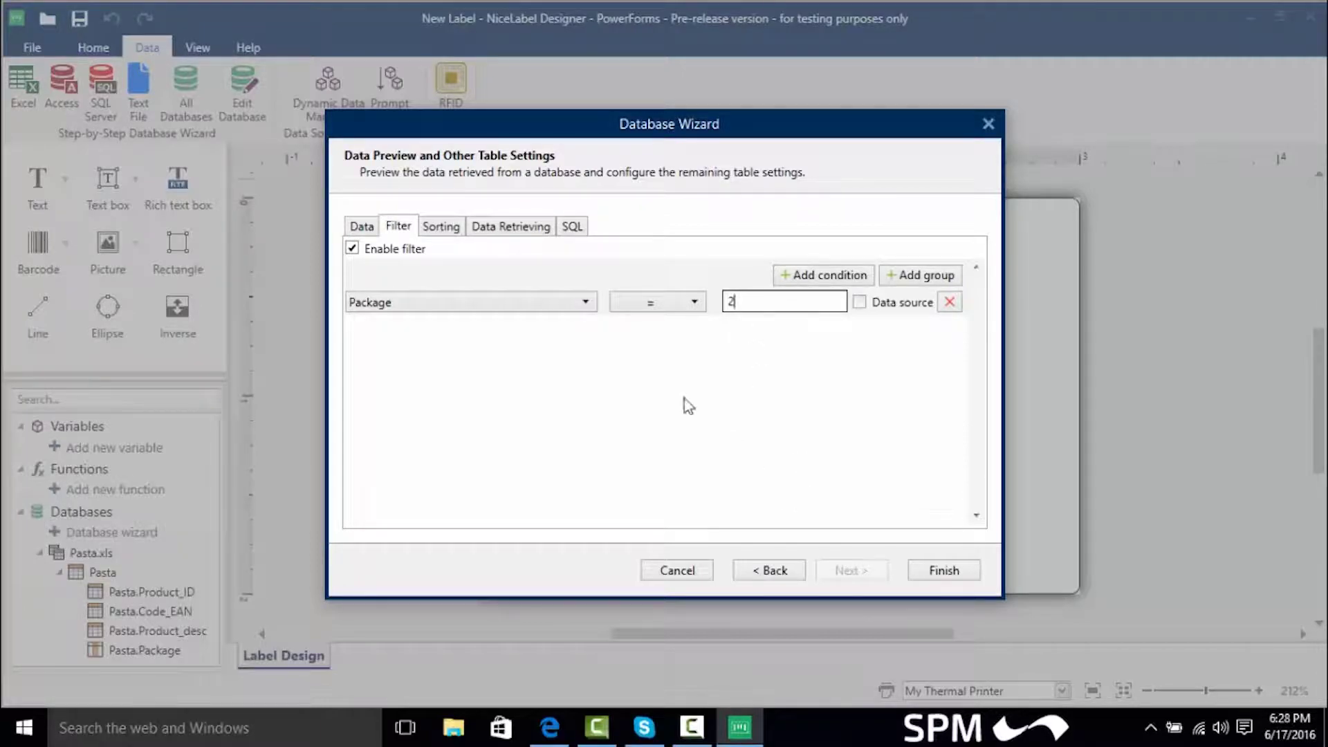
{"action": "left_click", "coordinate": [389, 252]}
Add an ascending Code_EAN sort, then delete it so the records stay unsorted.
{"action": "left_click", "coordinate": [440, 228]}
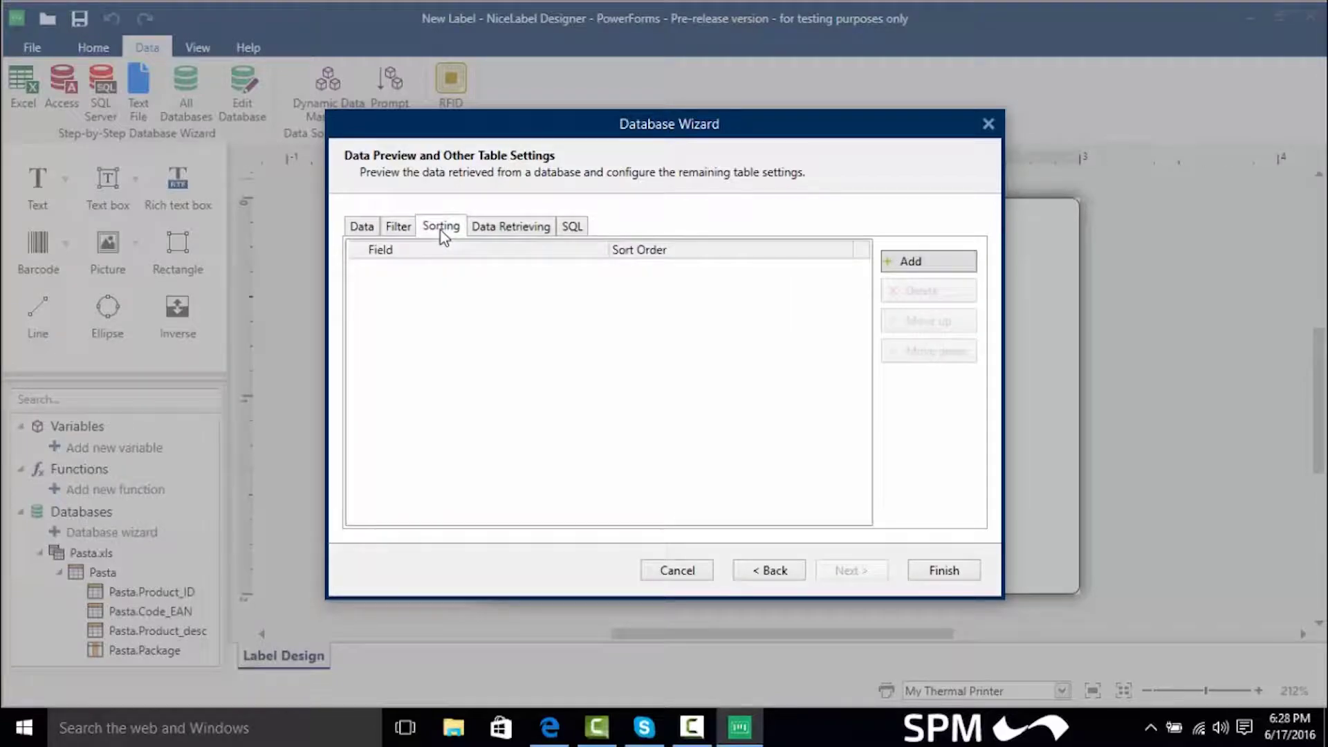
{"action": "left_click", "coordinate": [894, 264]}
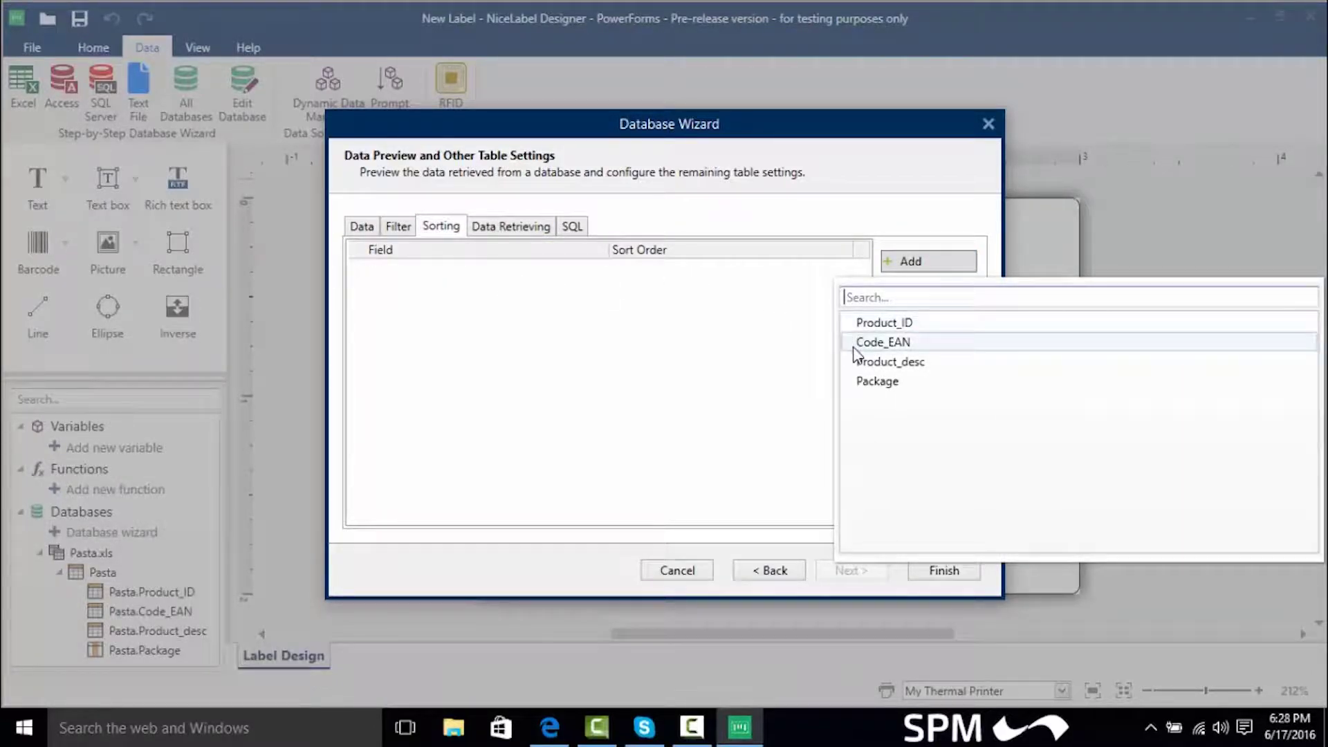
{"action": "left_click", "coordinate": [862, 342]}
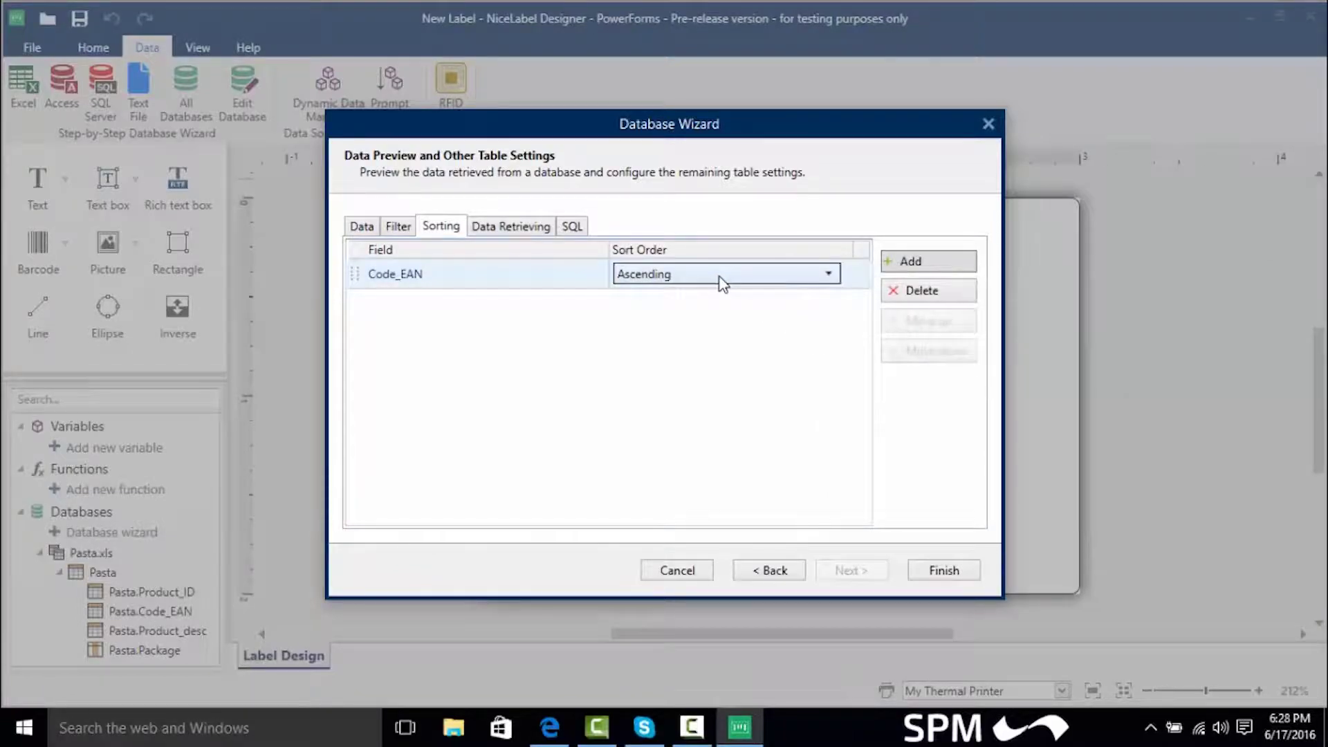
{"action": "left_click", "coordinate": [720, 276]}
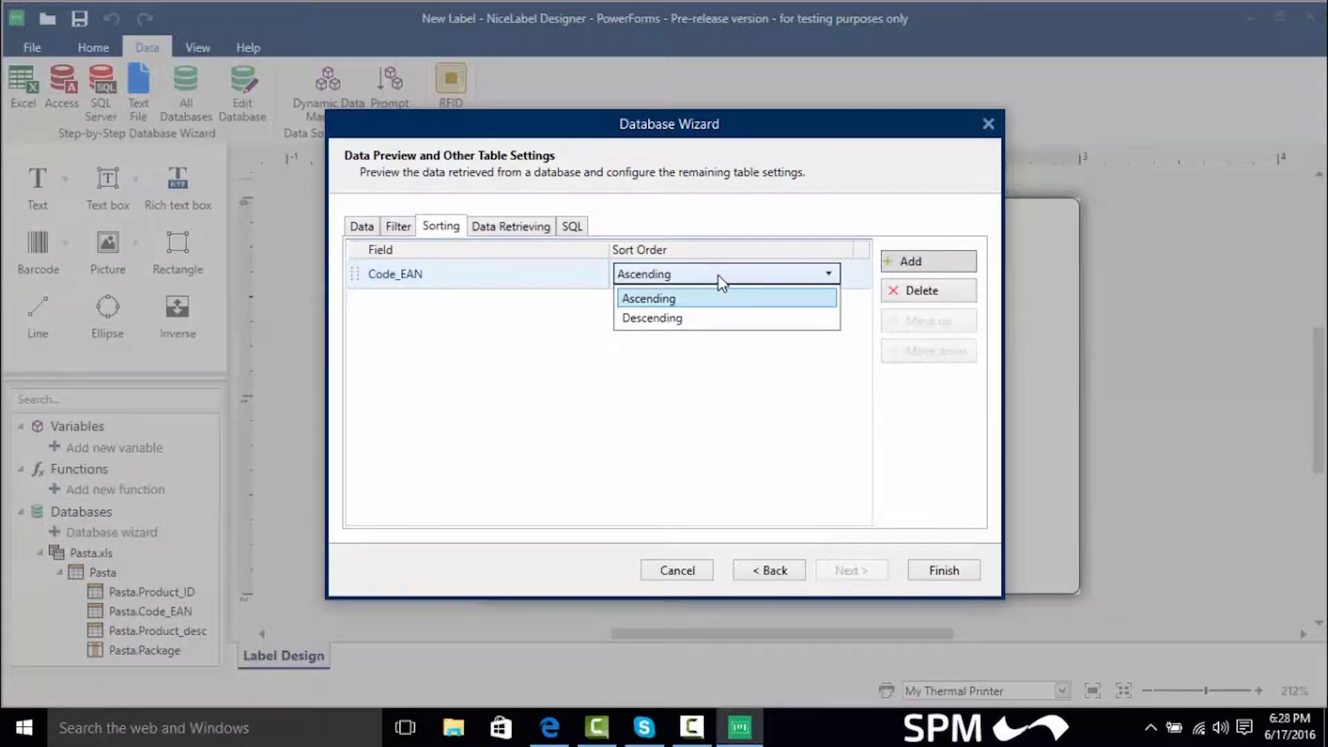
{"action": "left_click", "coordinate": [923, 290]}
{"action": "left_click", "coordinate": [923, 291]}
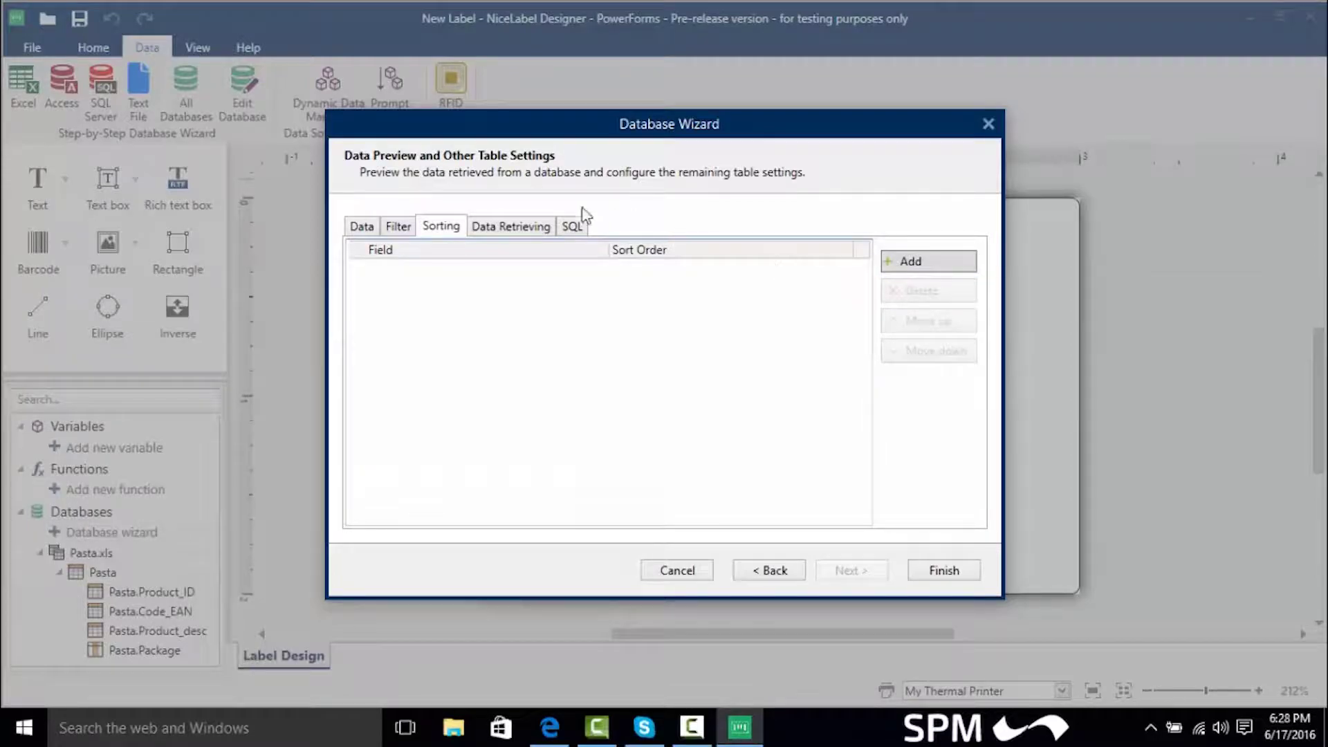
Keep record selection at print time enabled, review the Pasta SQL query, and finish the wizard.
{"action": "left_click", "coordinate": [538, 231]}
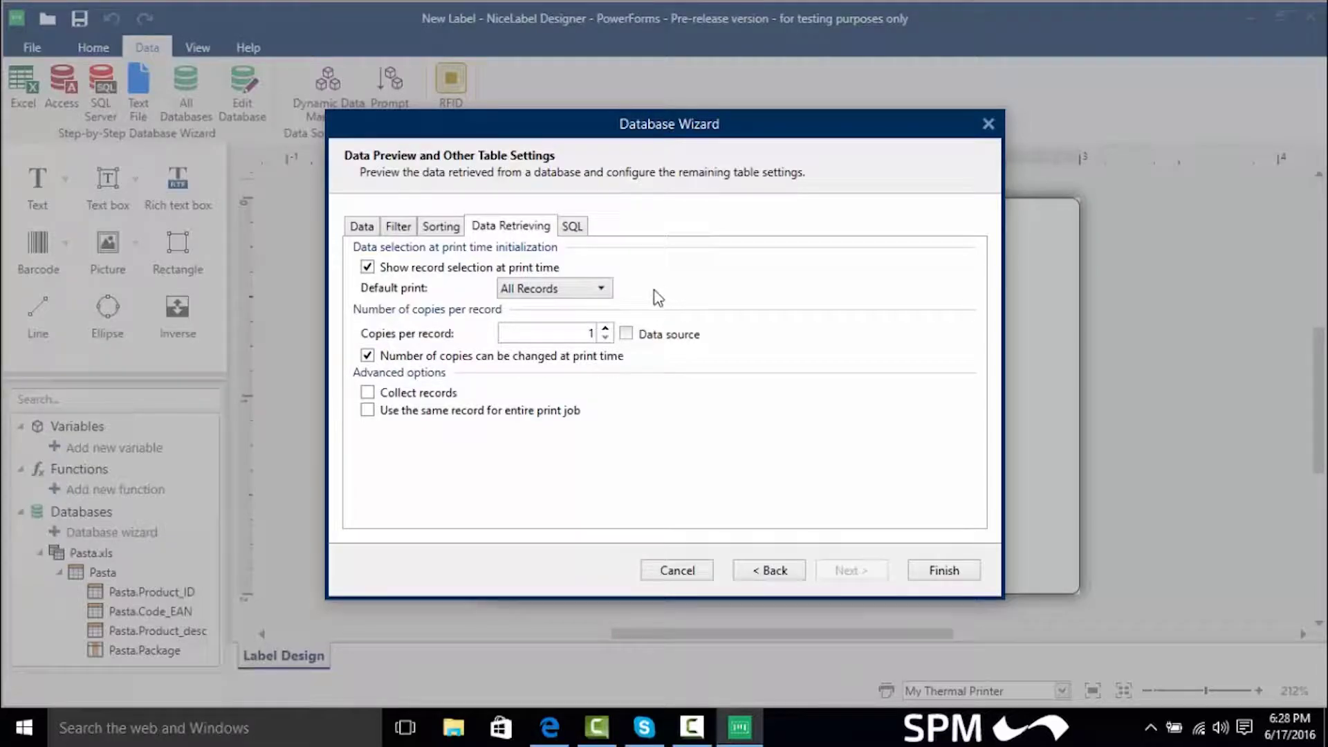
{"action": "left_click", "coordinate": [587, 296]}
{"action": "left_click", "coordinate": [368, 268]}
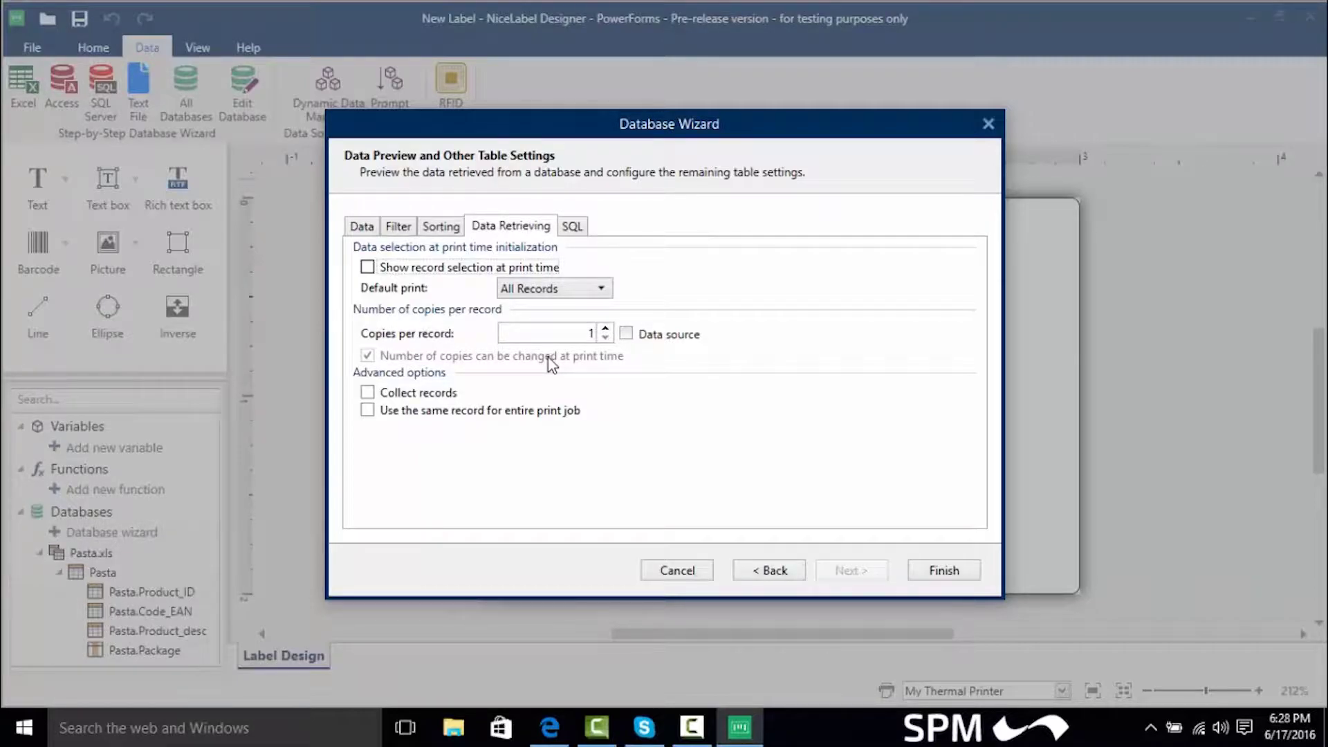
{"action": "left_click", "coordinate": [368, 269]}
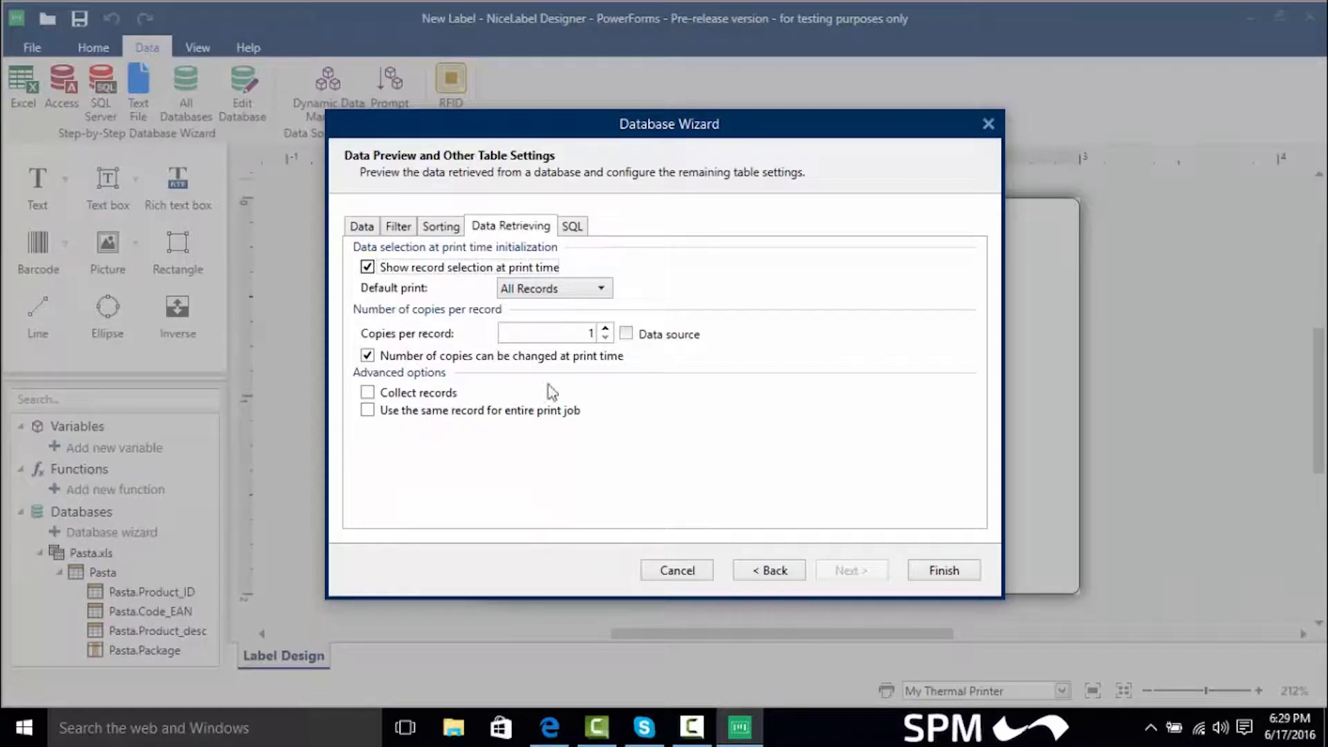
{"action": "left_click", "coordinate": [571, 231]}
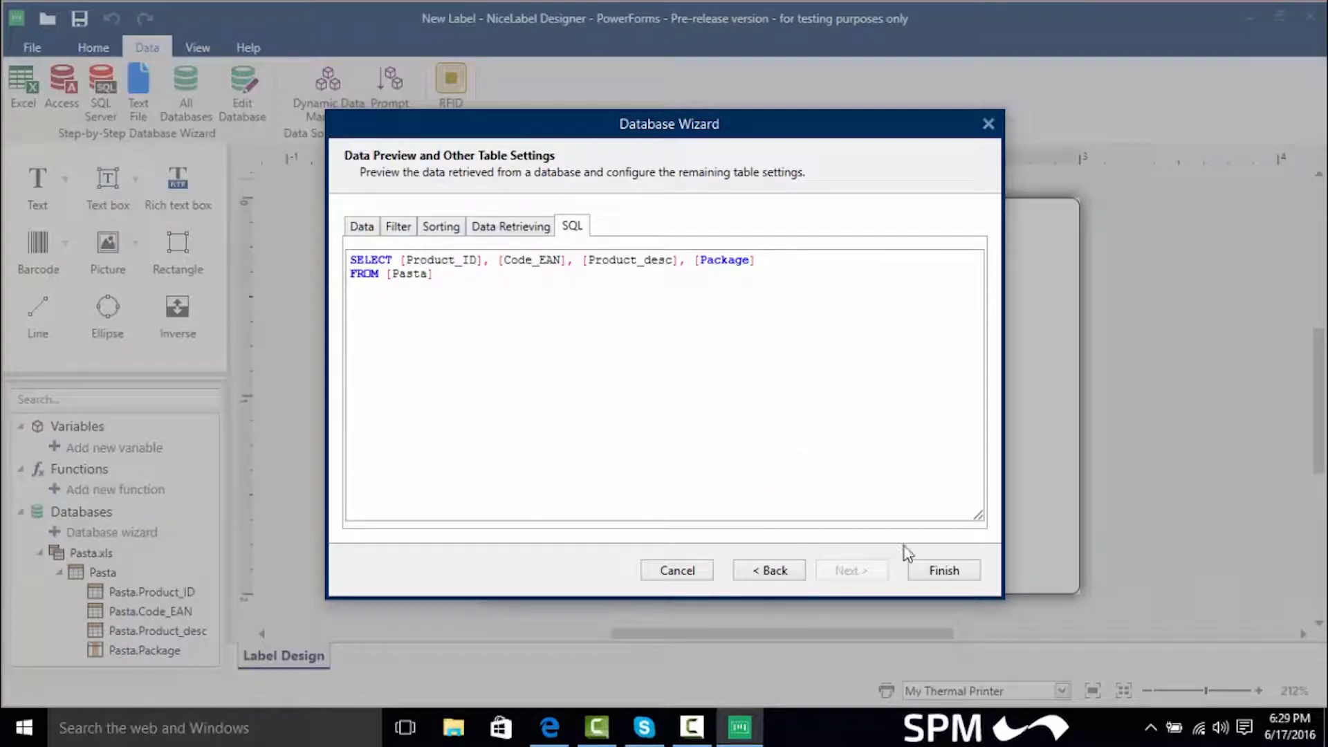
{"action": "left_click", "coordinate": [944, 571]}
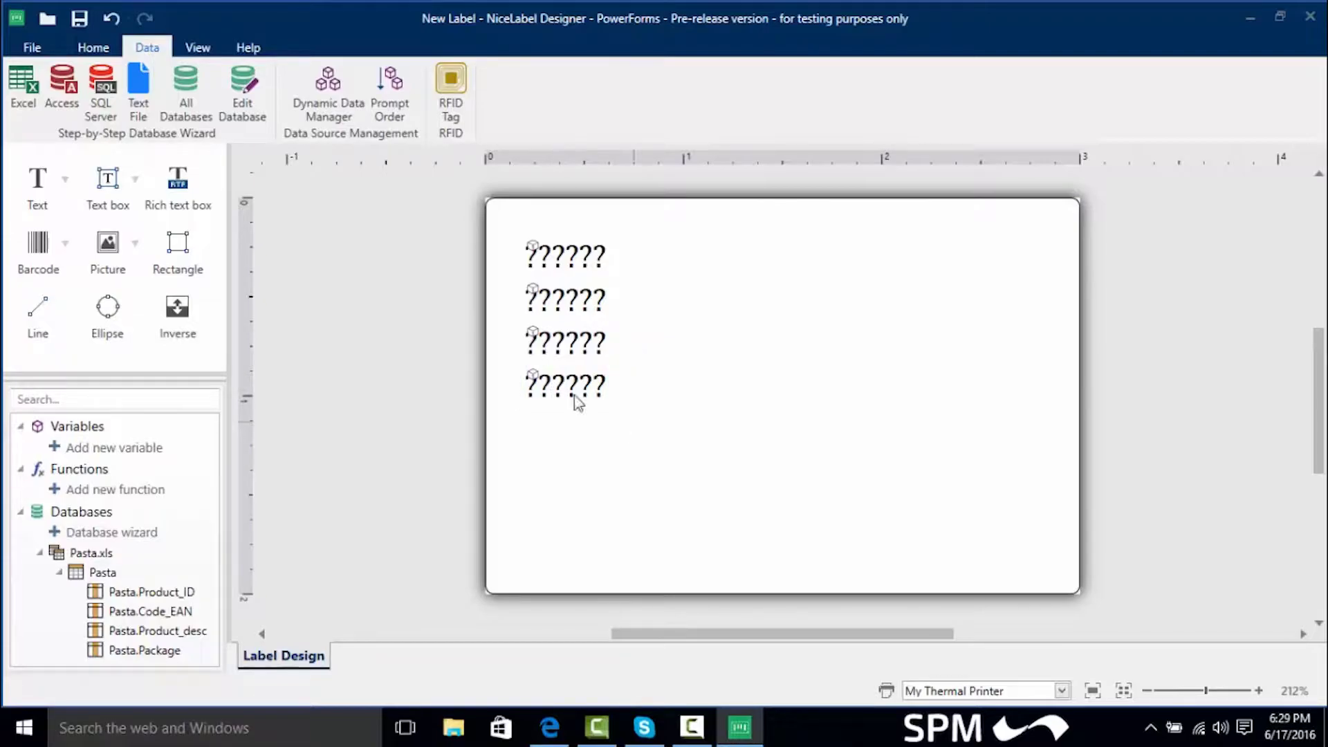
Open the File backstage view.
{"action": "left_click", "coordinate": [30, 46]}
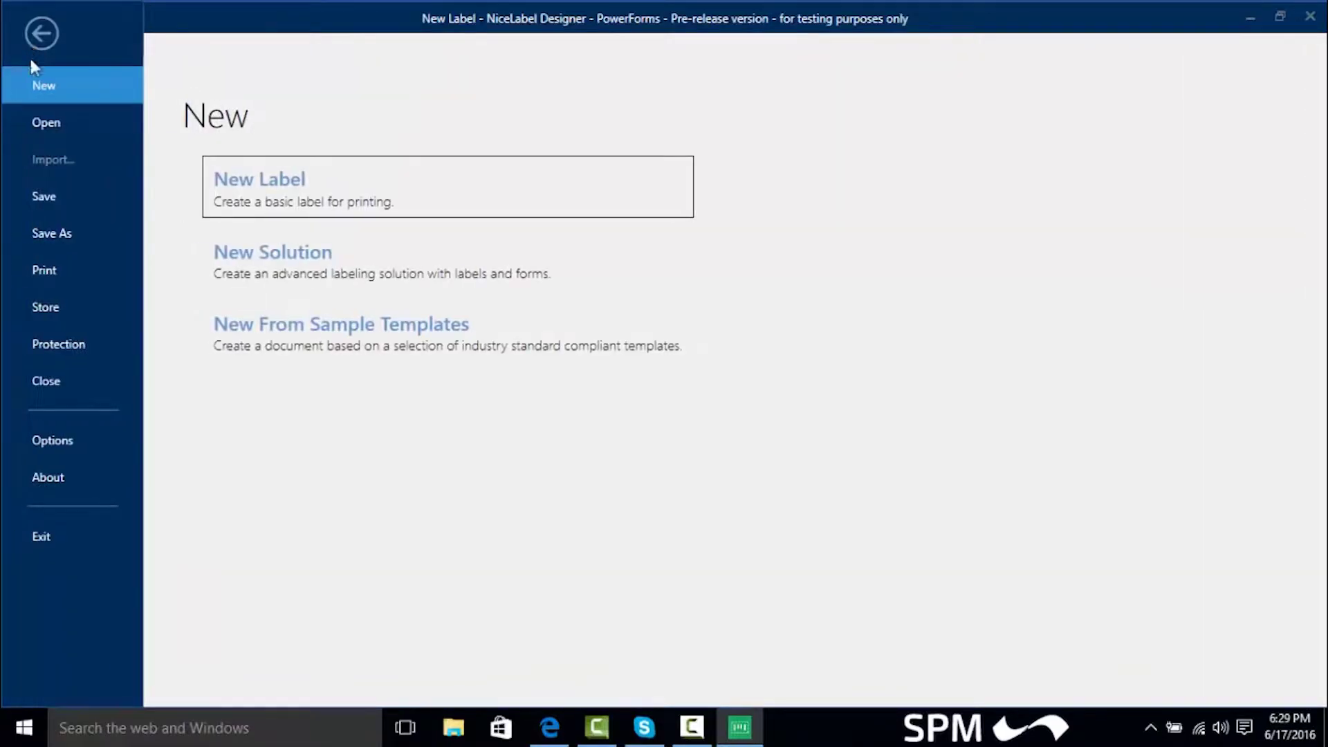
Preview the labels in Print, paging ahead to label 15 (PAS515), and display the Pasta record list.
{"action": "left_click", "coordinate": [64, 262]}
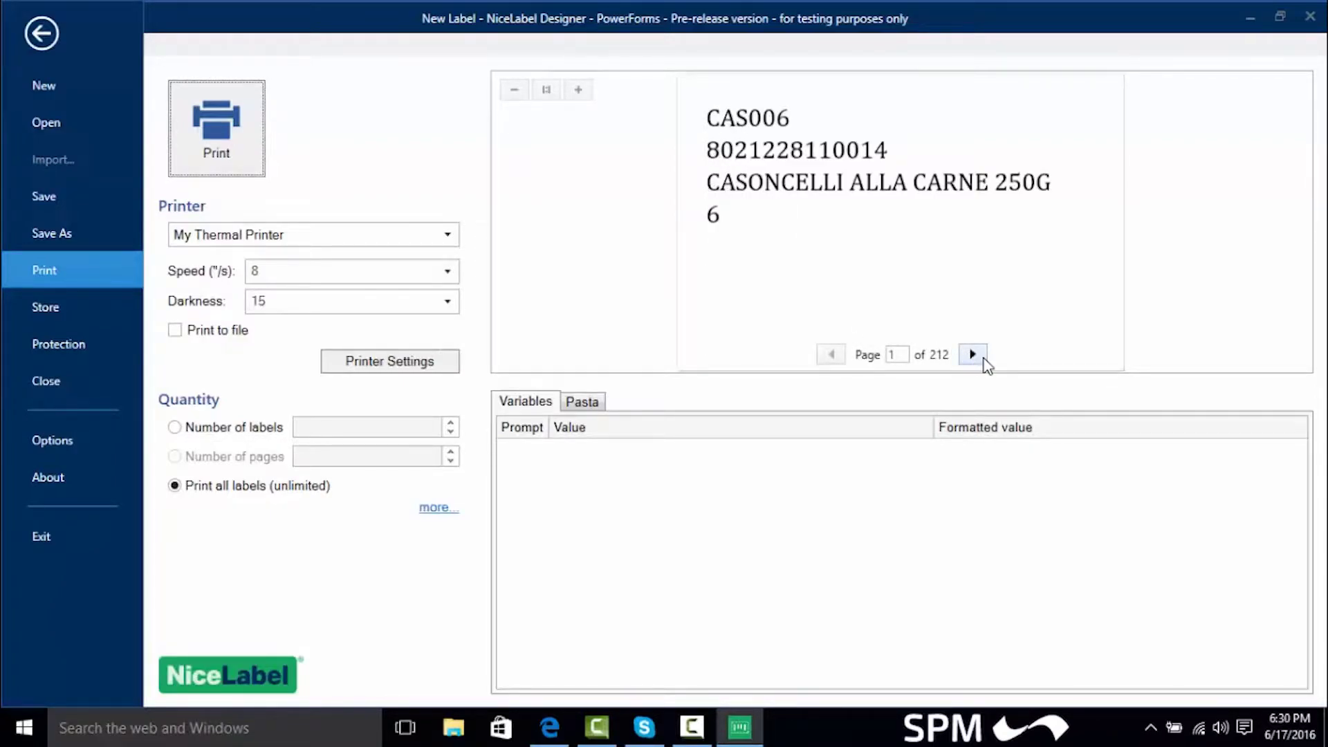
{"action": "left_click", "coordinate": [978, 361]}
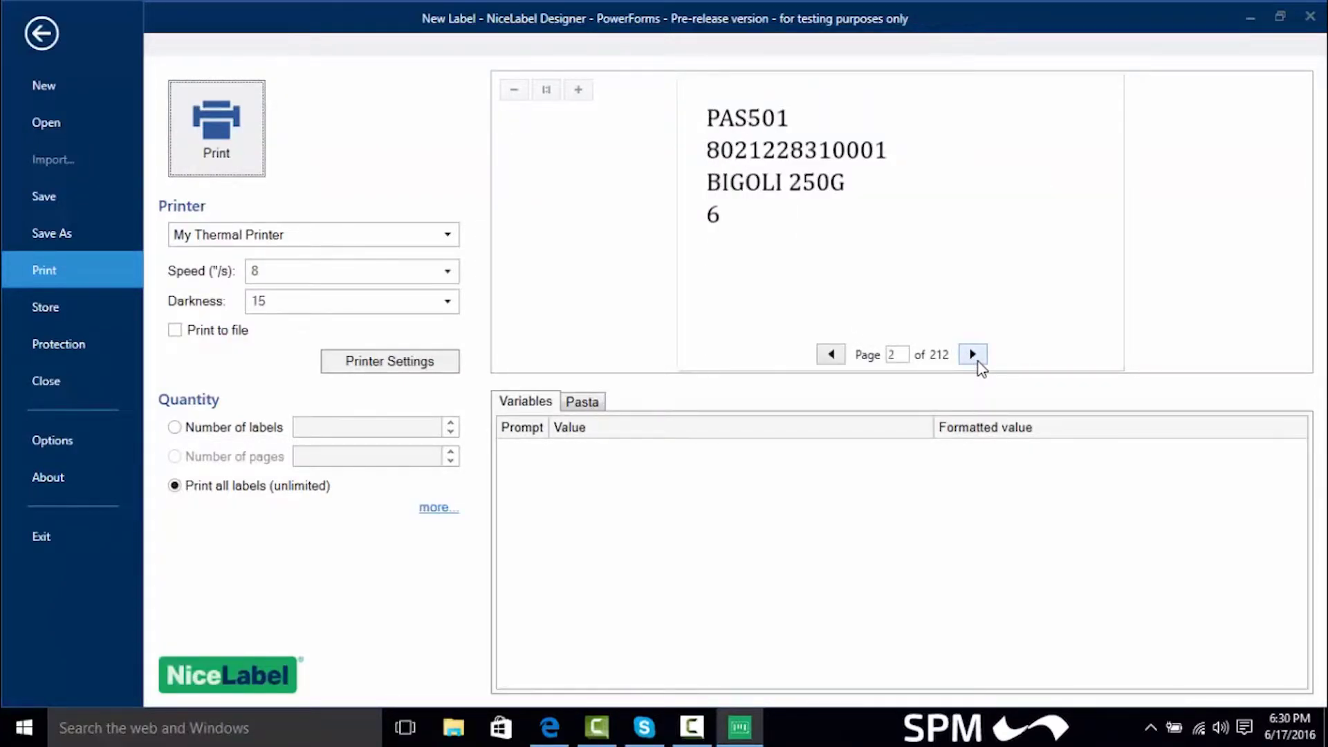
{"action": "left_click", "coordinate": [979, 361]}
{"action": "left_click", "coordinate": [978, 361]}
{"action": "left_click", "coordinate": [979, 362]}
{"action": "left_click", "coordinate": [978, 361]}
{"action": "left_click", "coordinate": [979, 361]}
{"action": "left_click", "coordinate": [979, 361]}
{"action": "left_click", "coordinate": [979, 361]}
{"action": "left_click", "coordinate": [978, 361]}
{"action": "left_click", "coordinate": [979, 362]}
{"action": "left_click", "coordinate": [979, 361]}
{"action": "left_click", "coordinate": [978, 361]}
{"action": "left_click", "coordinate": [979, 362]}
{"action": "left_click", "coordinate": [978, 362]}
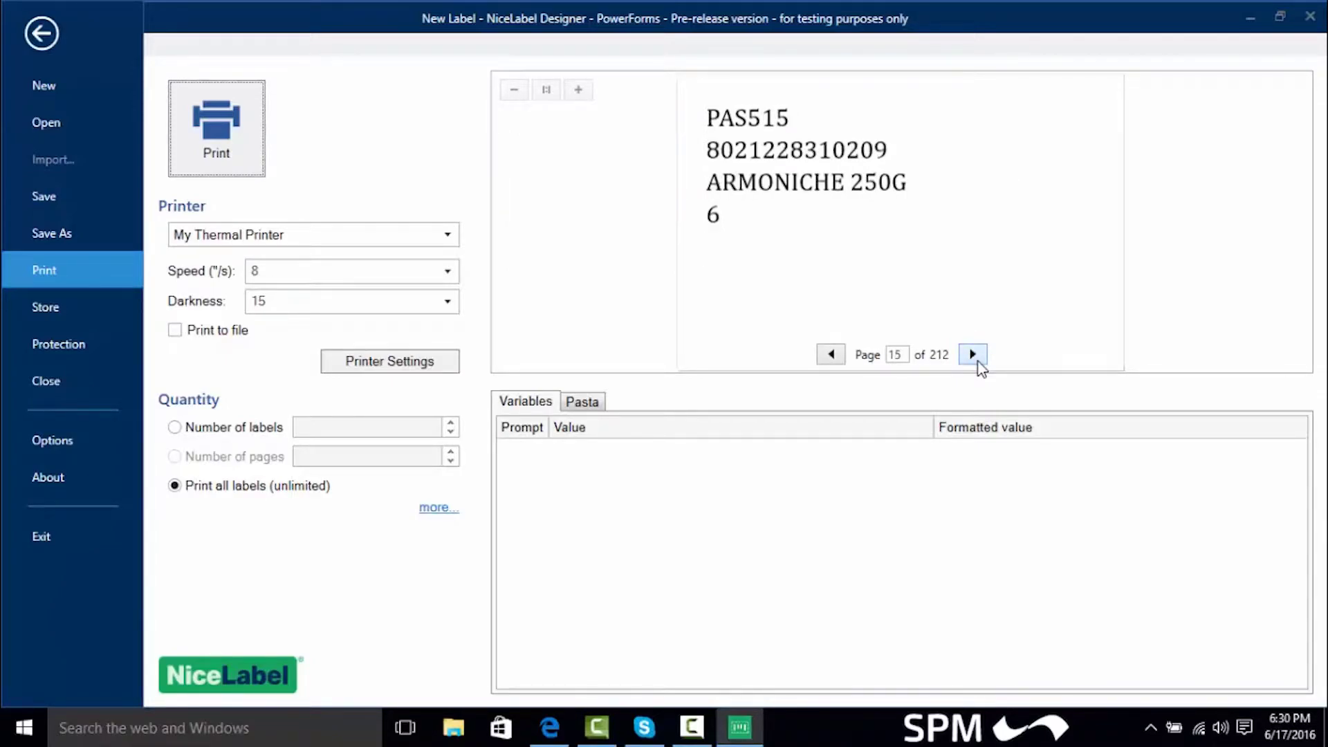
{"action": "left_click", "coordinate": [594, 401]}
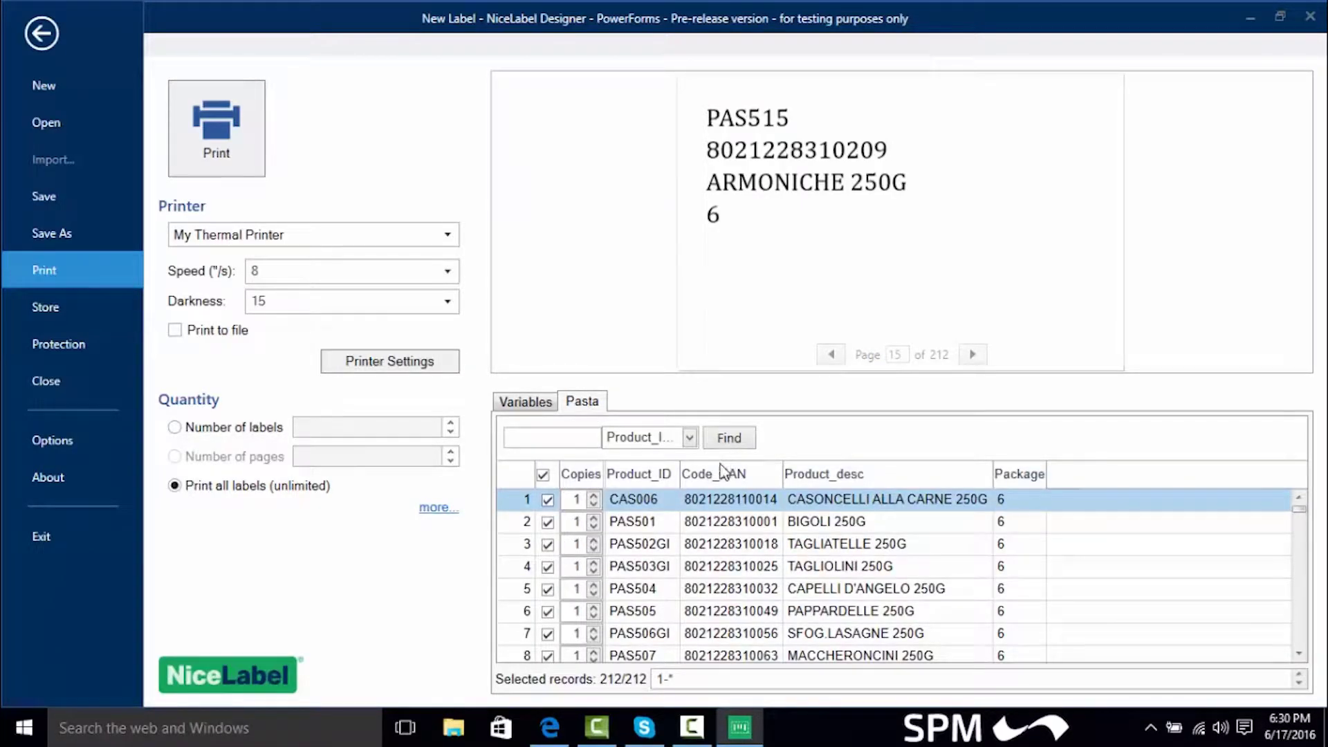
Select only records 1-5 and 17-23 for printing.
{"action": "left_click", "coordinate": [698, 678]}
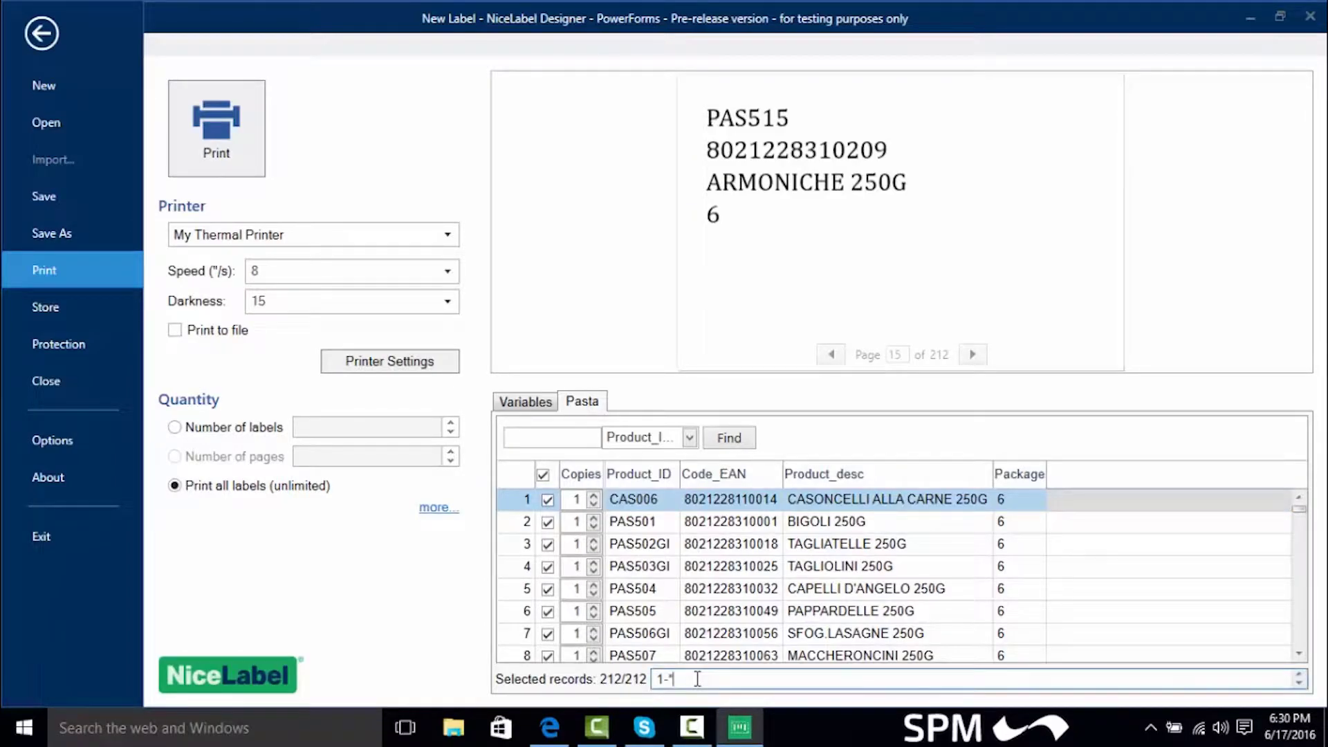
{"action": "left_click", "coordinate": [543, 476]}
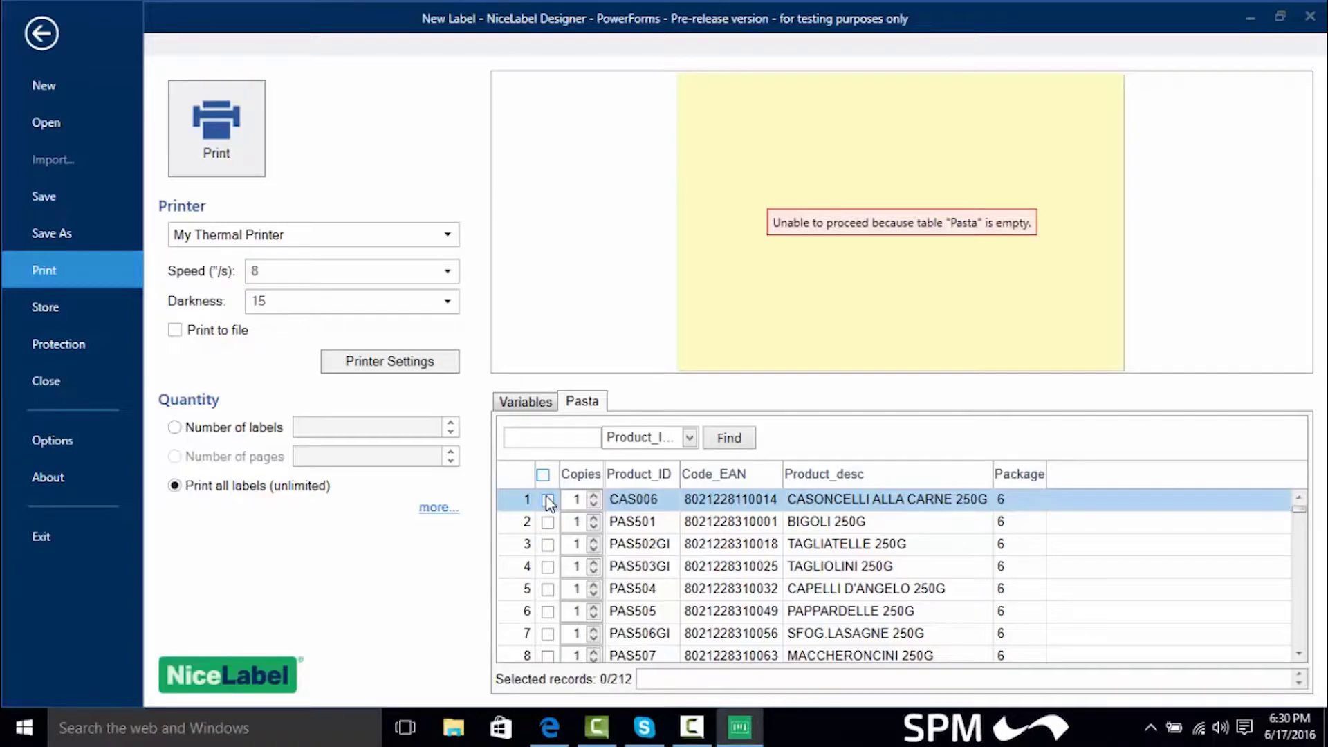
{"action": "left_click", "coordinate": [549, 499]}
{"action": "left_click", "coordinate": [548, 521]}
{"action": "left_click", "coordinate": [548, 545]}
{"action": "left_click", "coordinate": [549, 567]}
{"action": "left_click", "coordinate": [548, 588]}
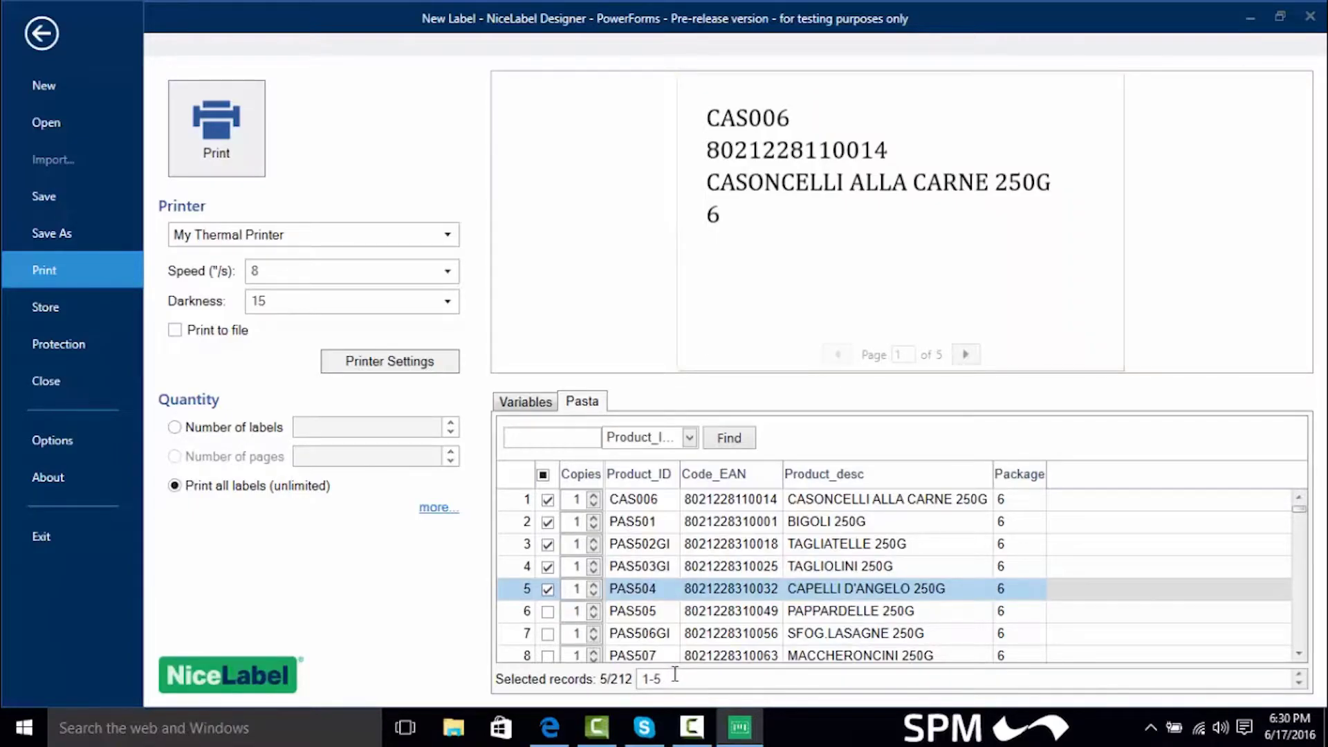
{"action": "left_click", "coordinate": [676, 675]}
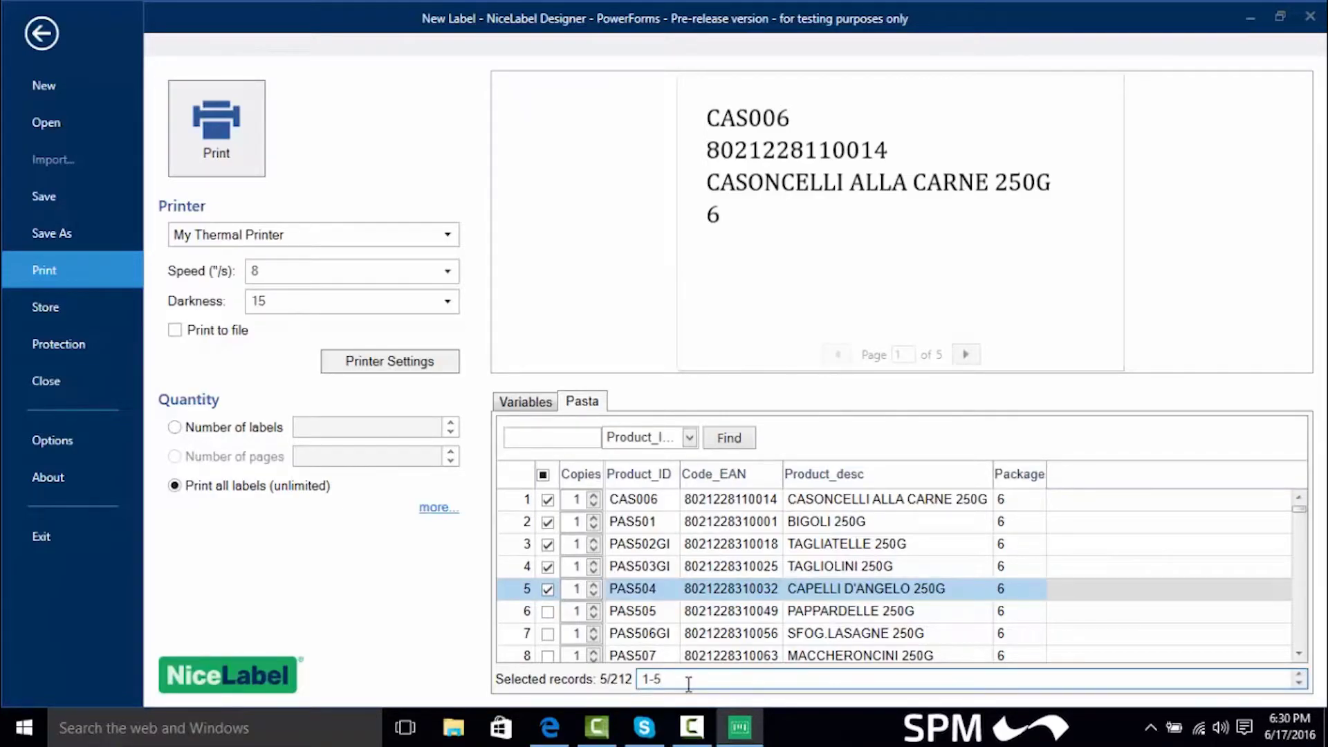
{"action": "type", "text": ", 17-23"}
{"action": "key", "text": "Return"}
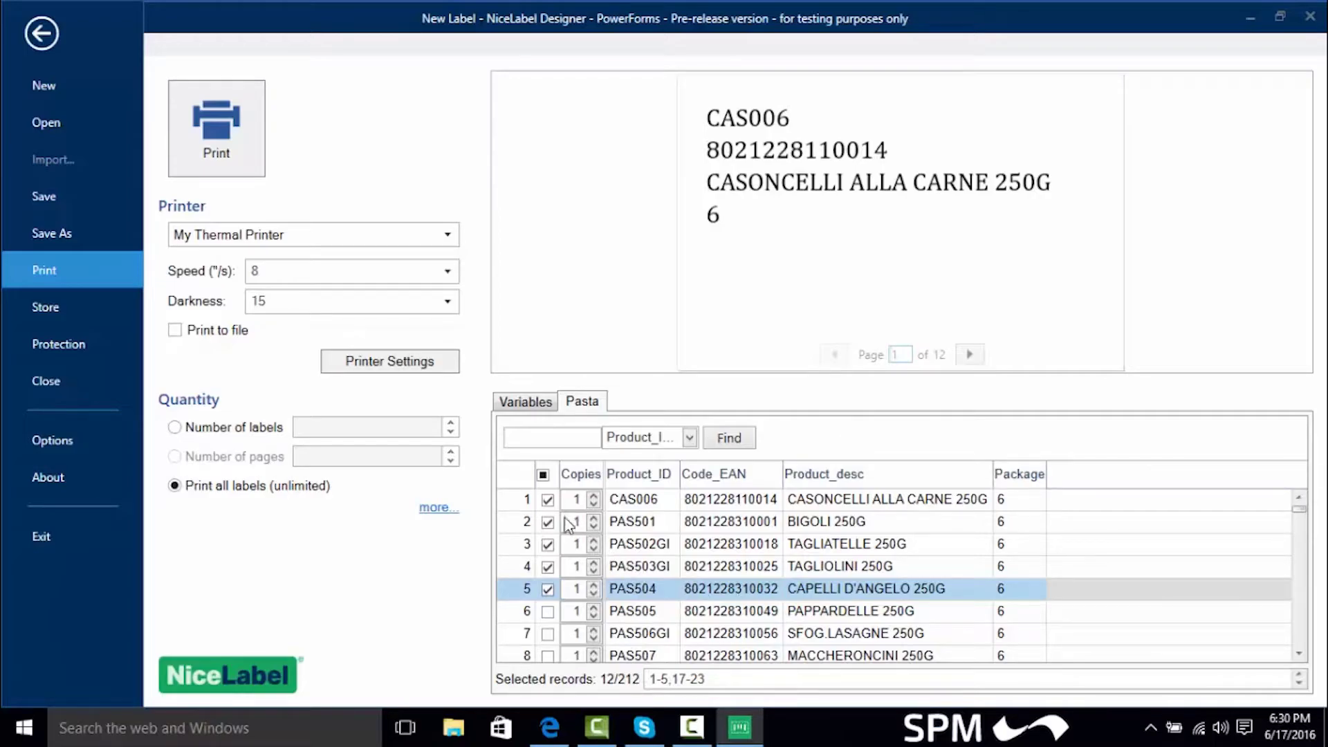
Set copies to 0 for records 4 and 20, leaving 10 labels in the preview.
{"action": "scroll", "coordinate": [572, 574], "scroll_direction": "down", "scroll_amount": 1}
{"action": "left_click", "coordinate": [1080, 607]}
{"action": "scroll", "coordinate": [1066, 602], "scroll_direction": "down", "scroll_amount": 4}
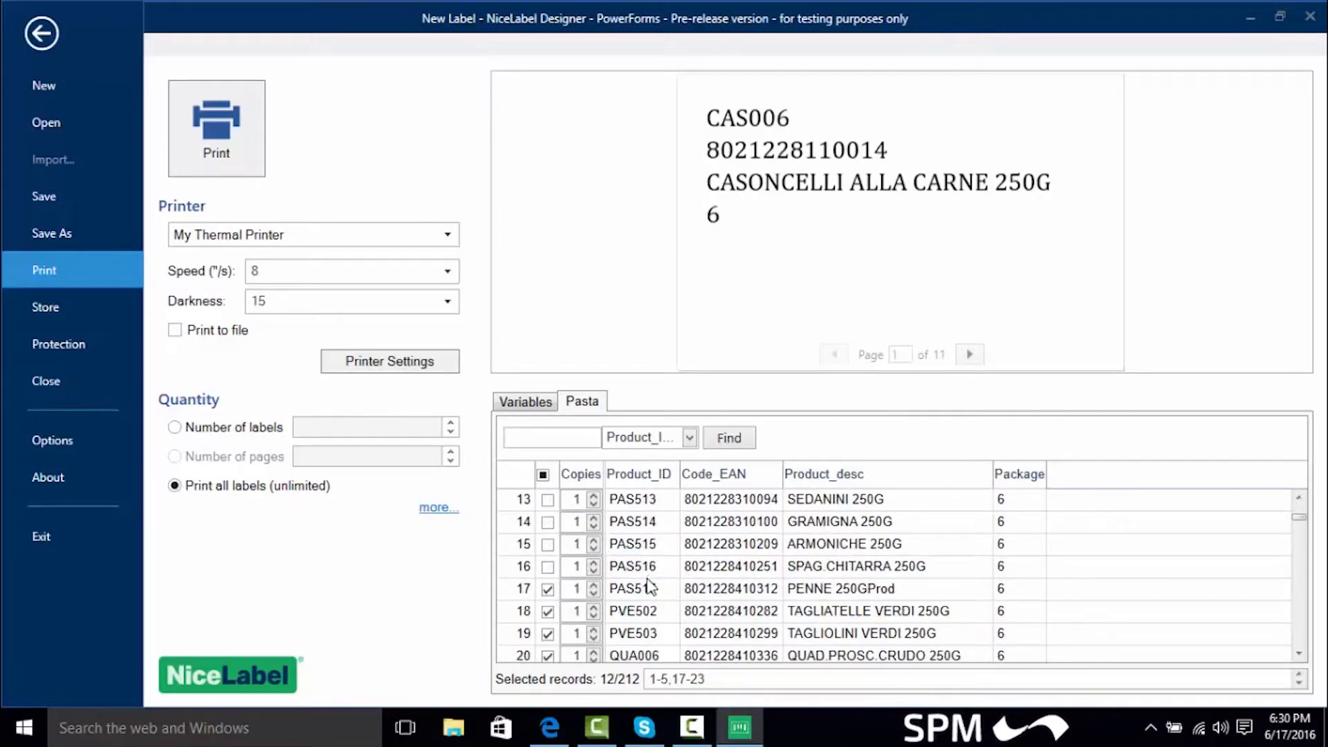
{"action": "scroll", "coordinate": [651, 588], "scroll_direction": "down", "scroll_amount": 1}
{"action": "scroll", "coordinate": [583, 597], "scroll_direction": "down", "scroll_amount": 1}
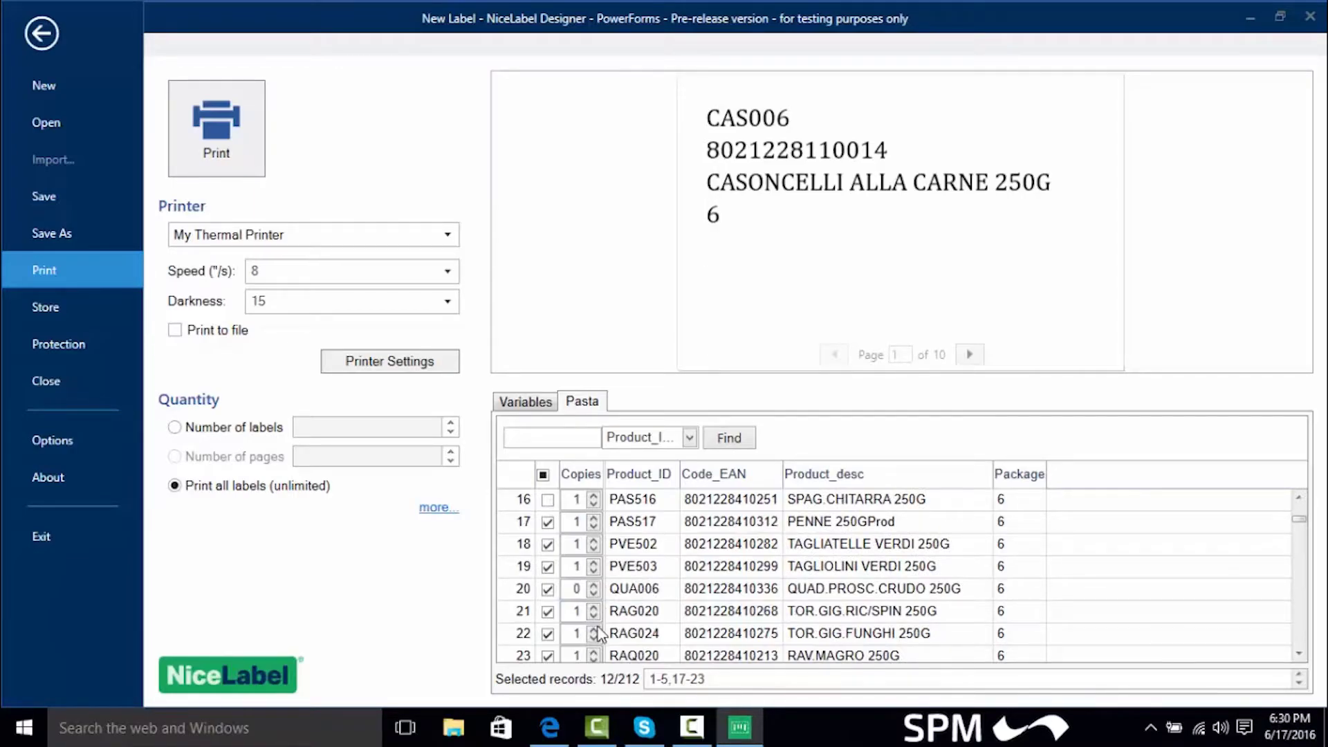
{"action": "scroll", "coordinate": [601, 633], "scroll_direction": "down", "scroll_amount": 1}
{"action": "left_click", "coordinate": [594, 631]}
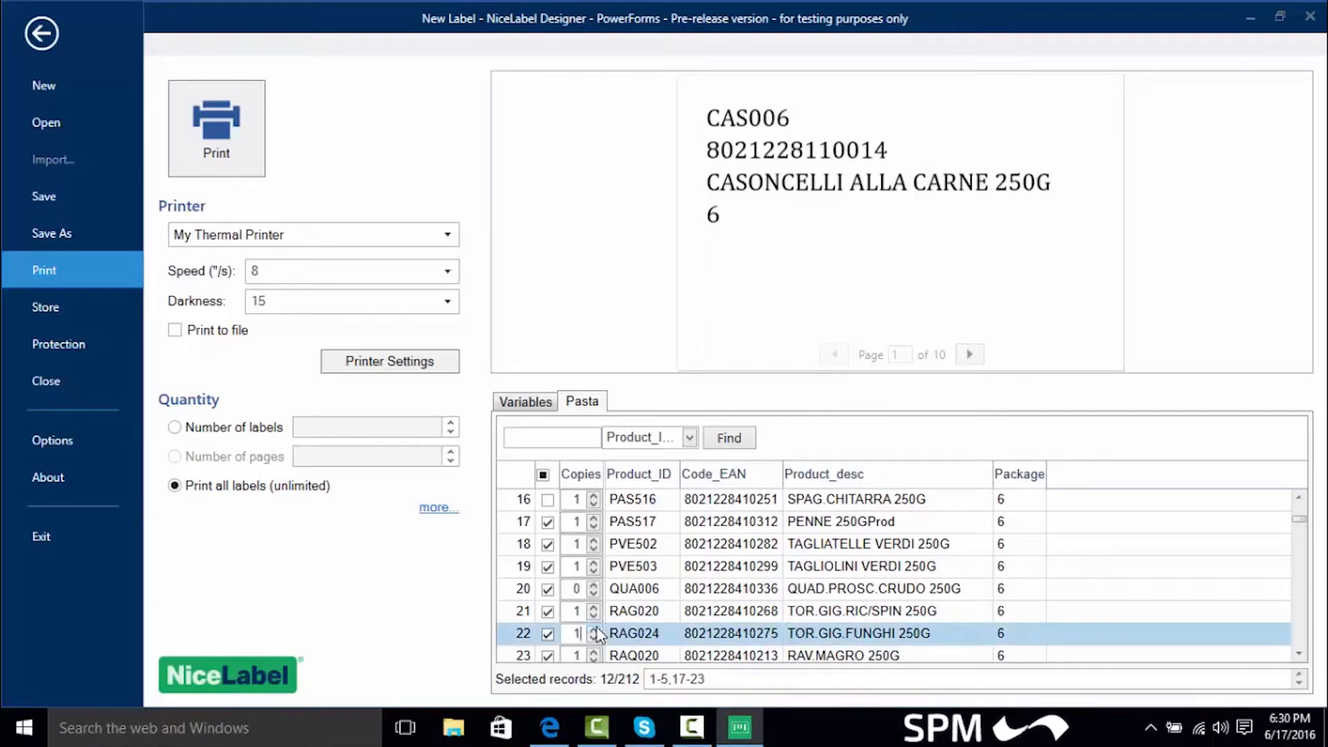